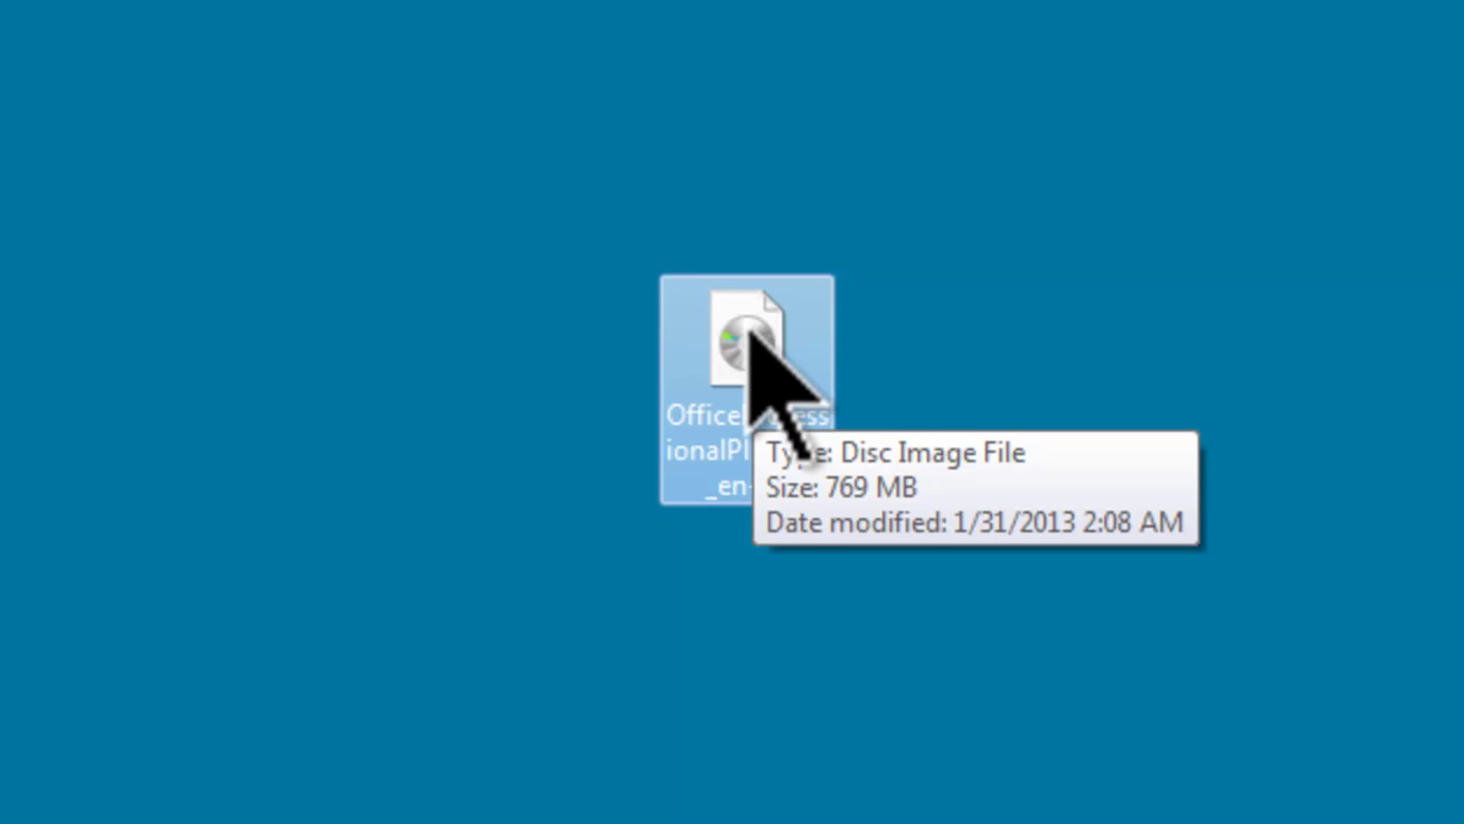
- Burn the Office .img disc image to the DVD in DVD R Drive (E:)
{"action": "right_click", "coordinate": [748, 328]}
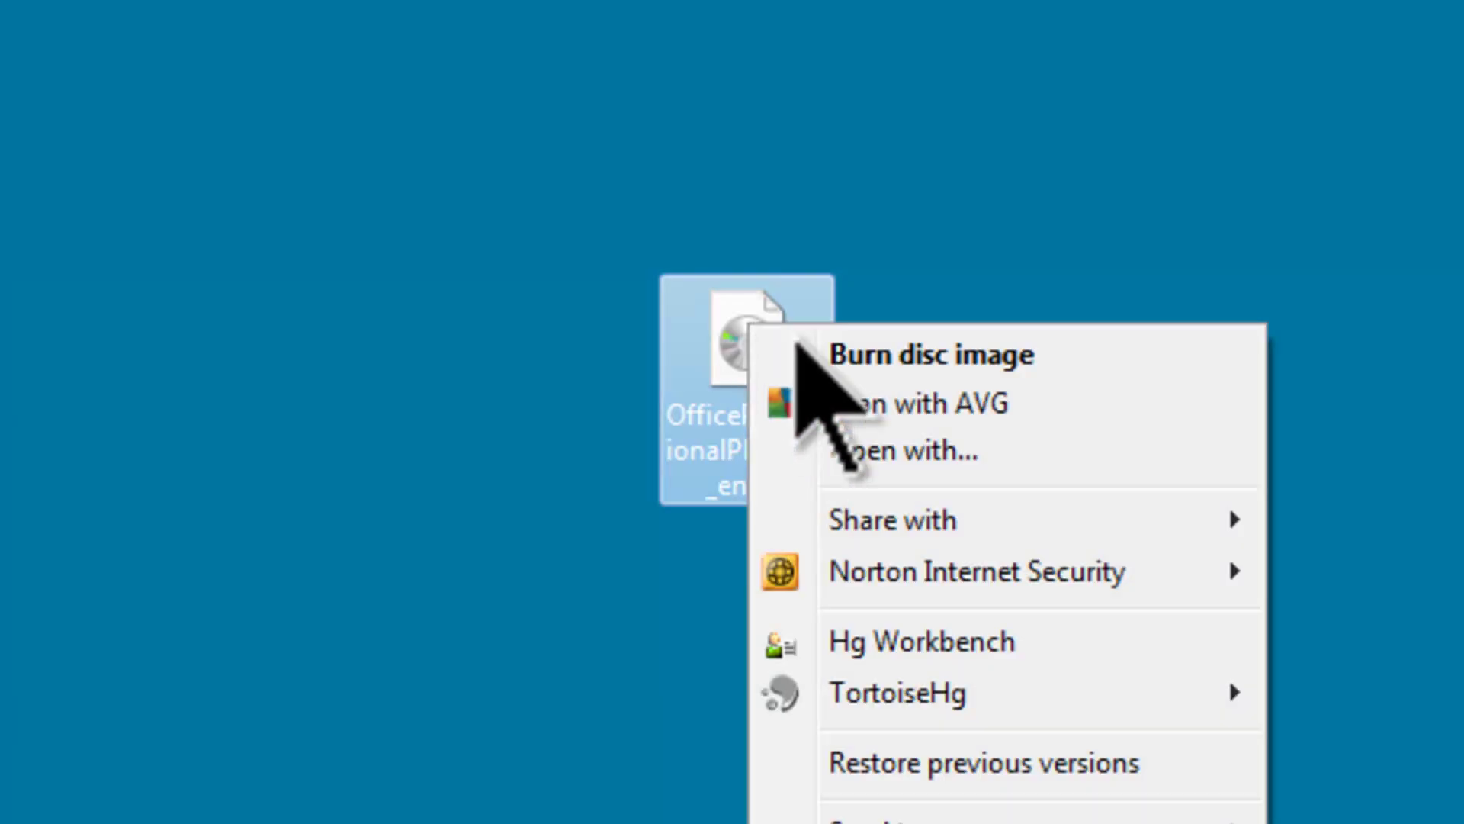
{"action": "left_click", "coordinate": [889, 357]}
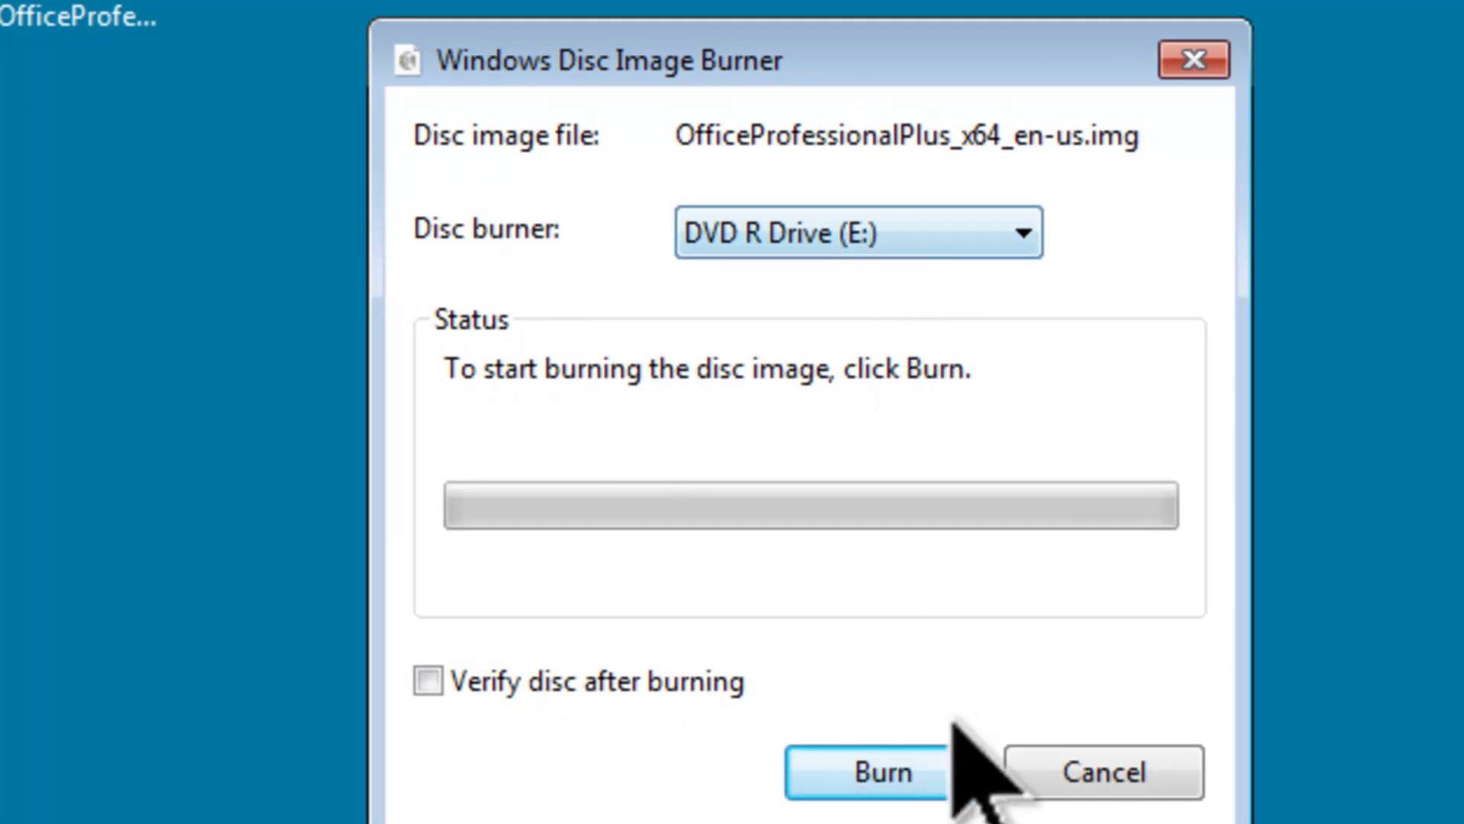
{"action": "left_click", "coordinate": [903, 785]}
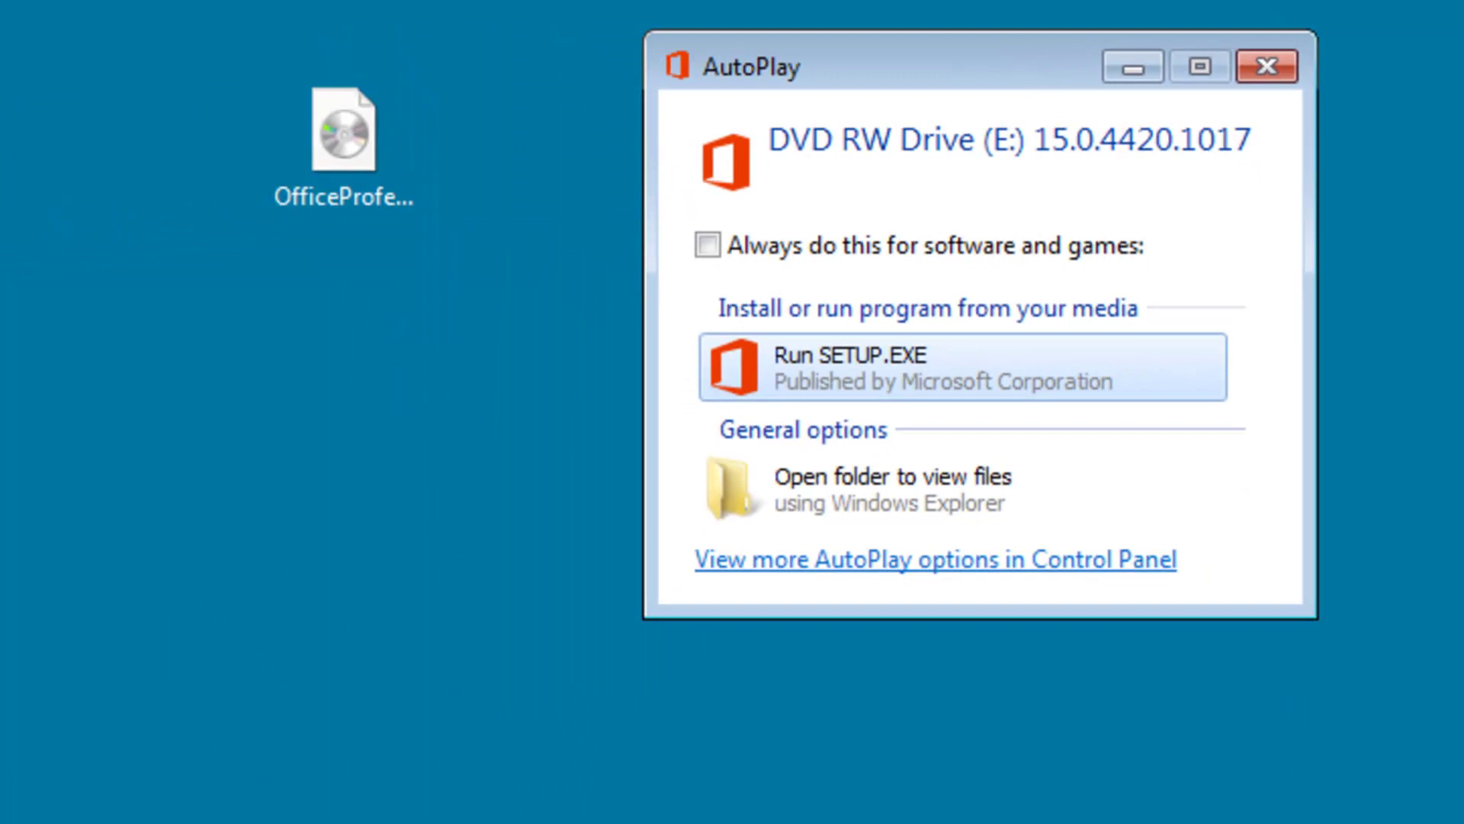
- Open DVD RW Drive (E:) from Computer and scroll down to its setup file
{"action": "key", "text": "super"}
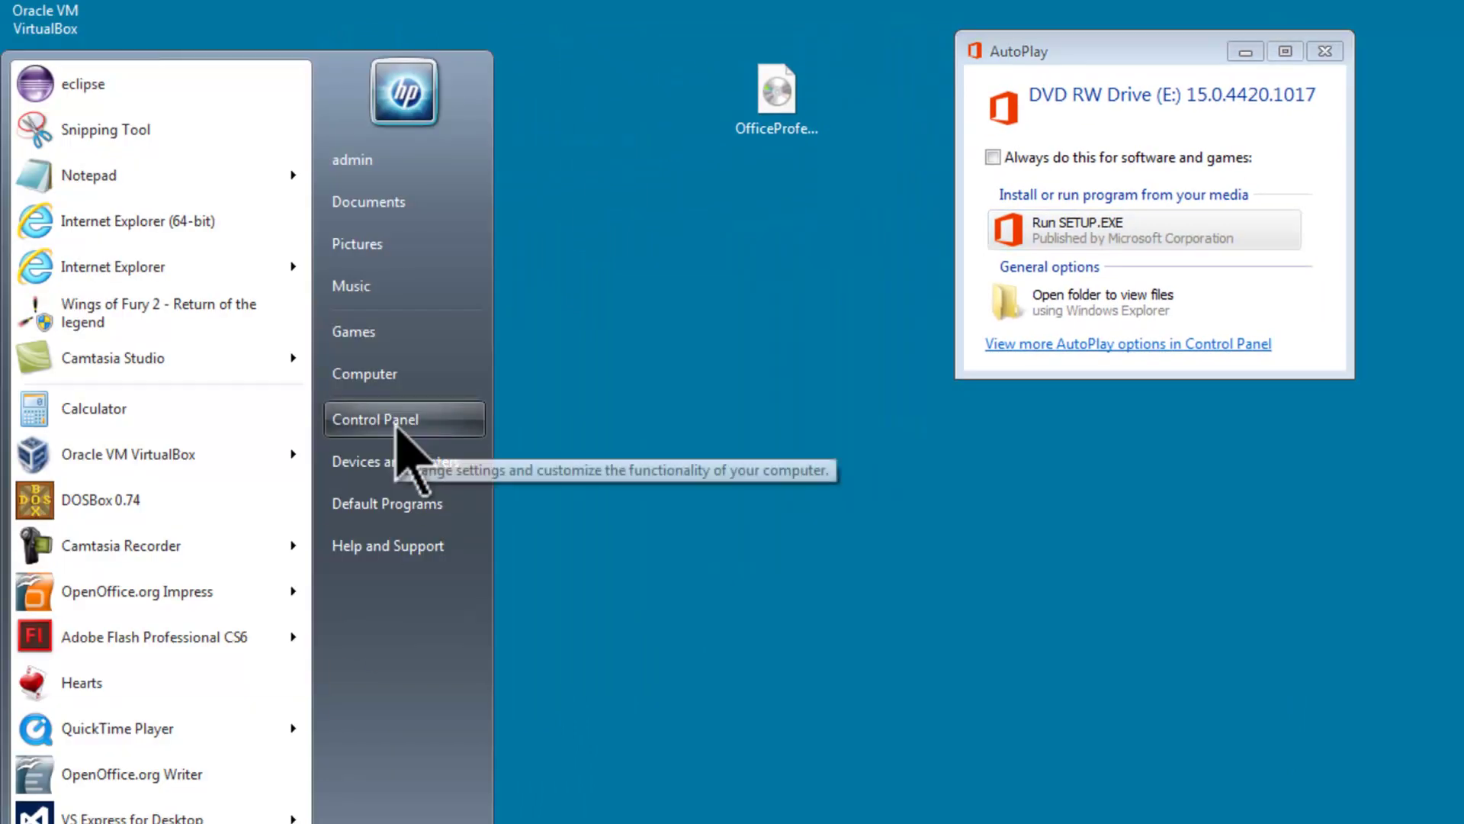
{"action": "left_click", "coordinate": [395, 379]}
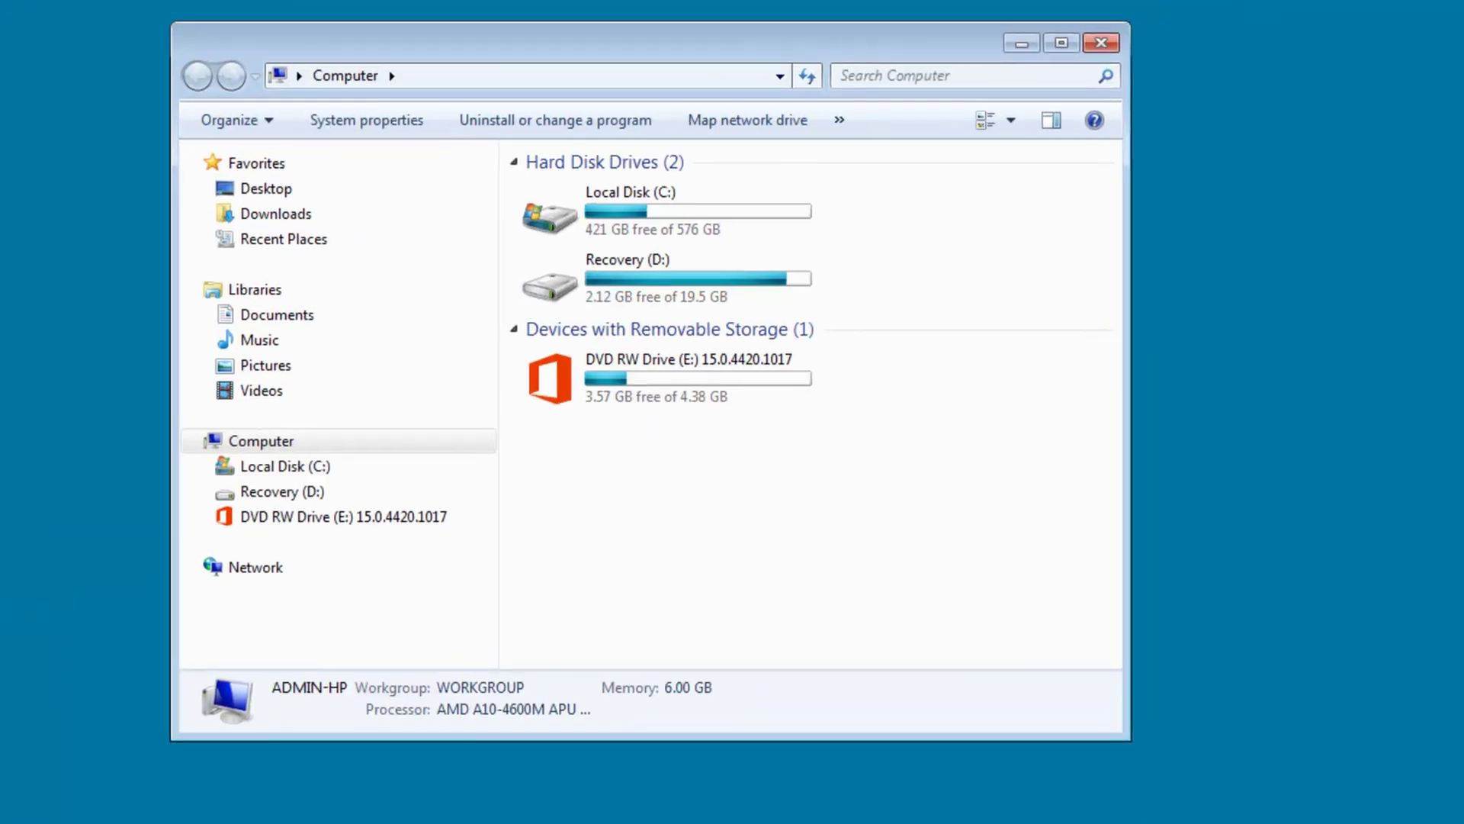
{"action": "left_click", "coordinate": [312, 519]}
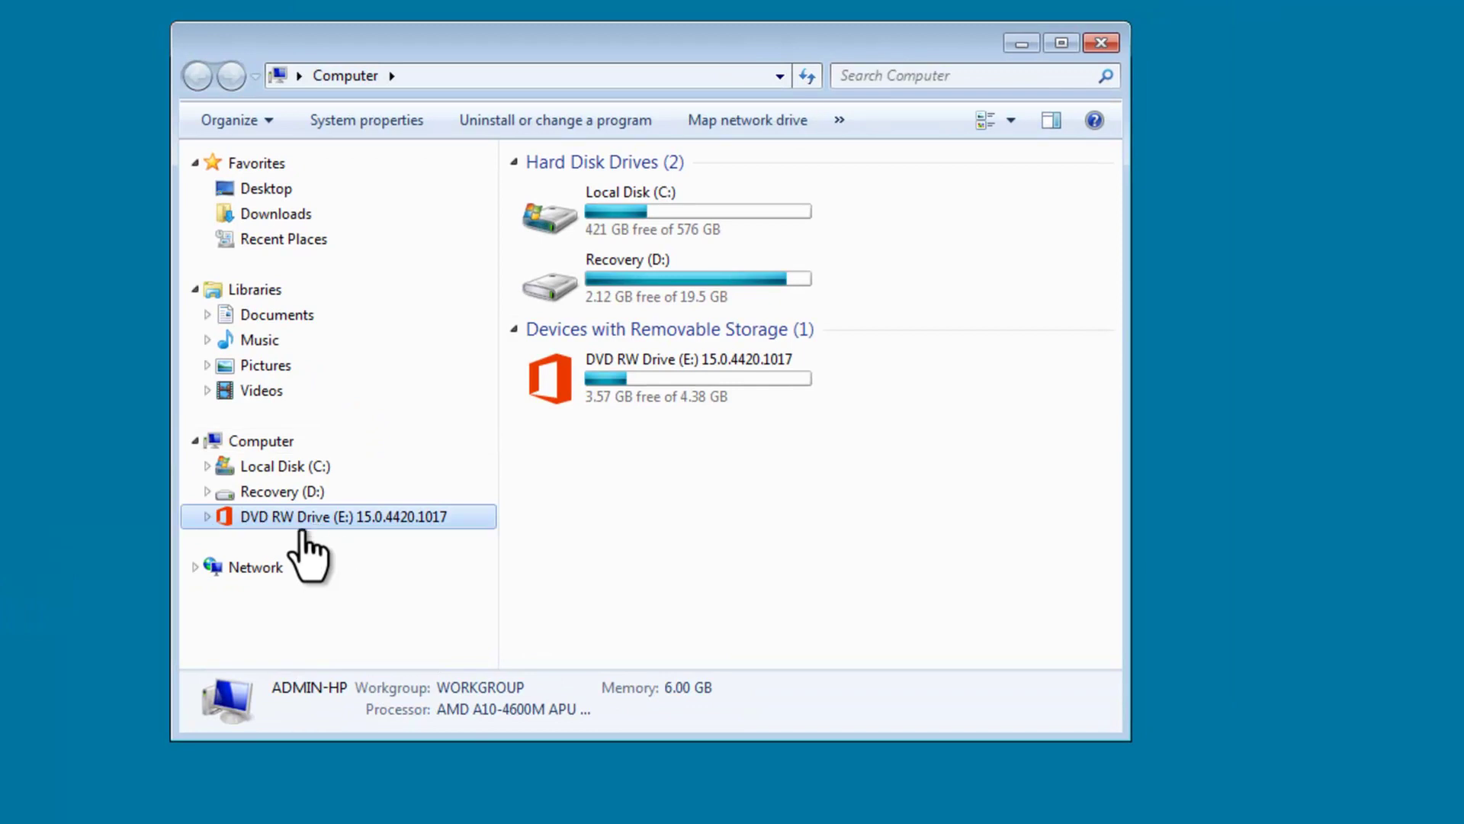
{"action": "double_click", "coordinate": [570, 378]}
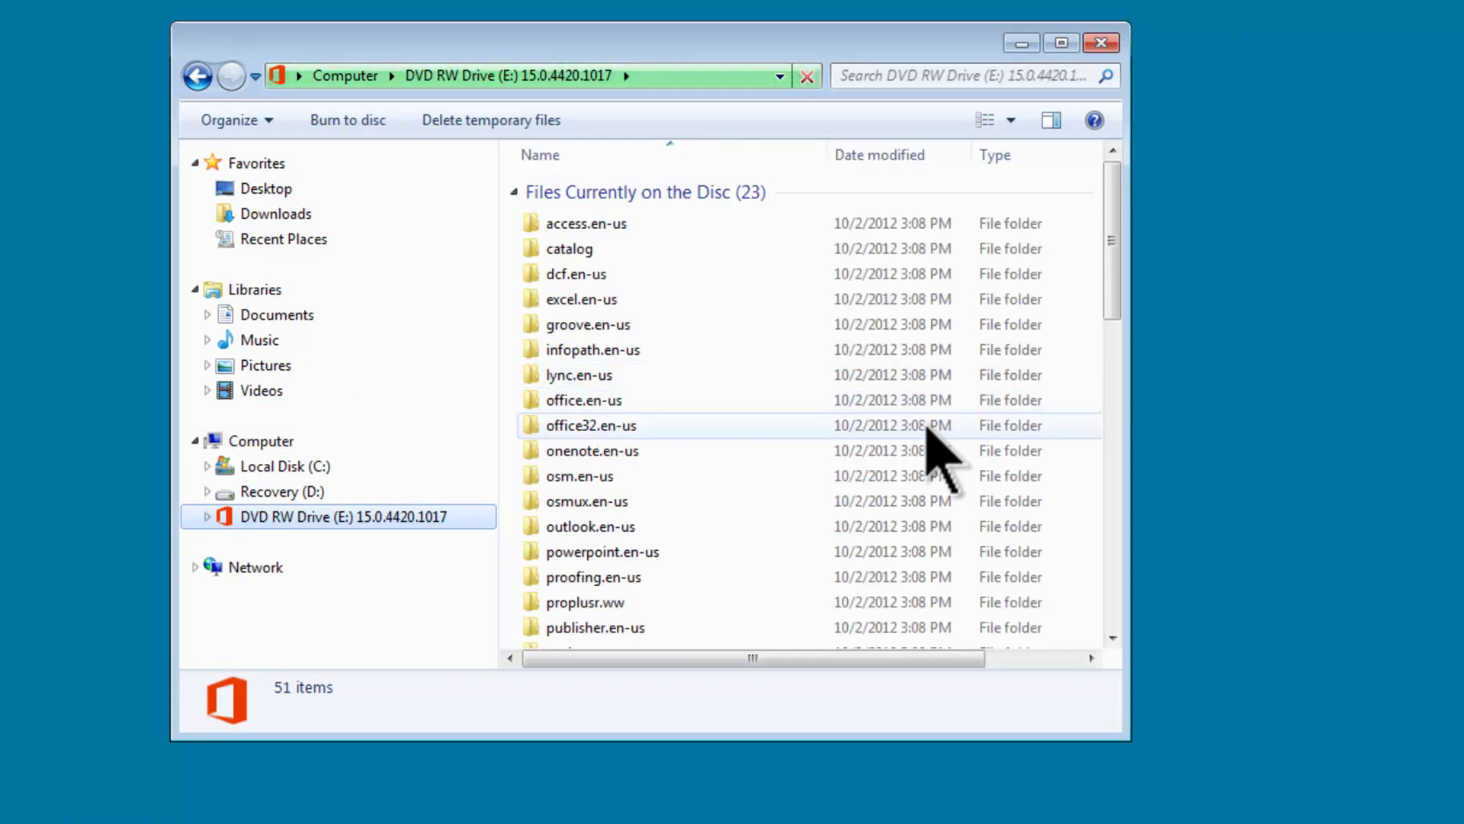
{"action": "left_click_drag", "start_coordinate": [1116, 251], "coordinate": [1114, 419]}
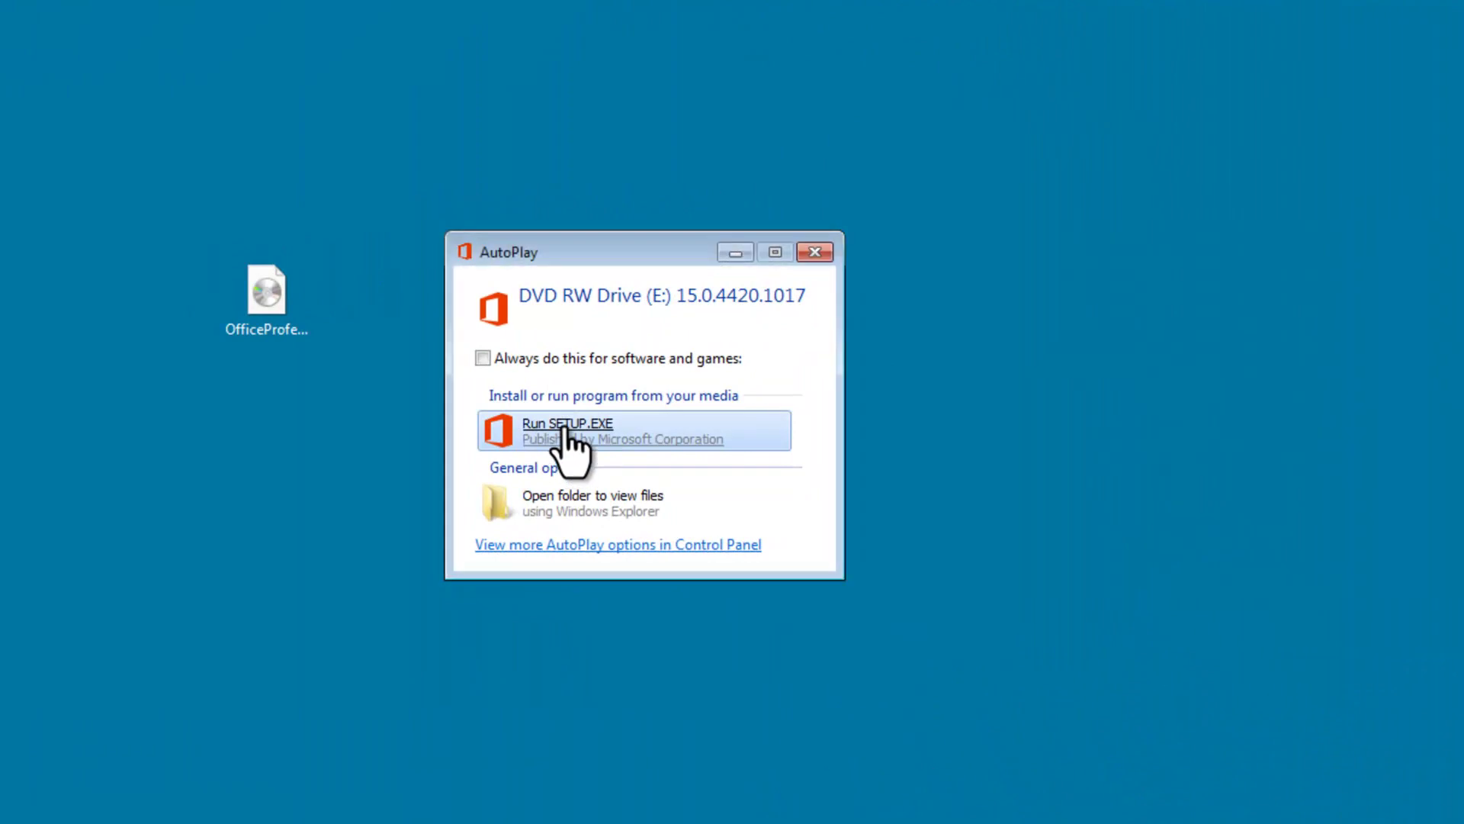
- Run SETUP.EXE from the disc and accept the Microsoft license terms
{"action": "left_click", "coordinate": [565, 429]}
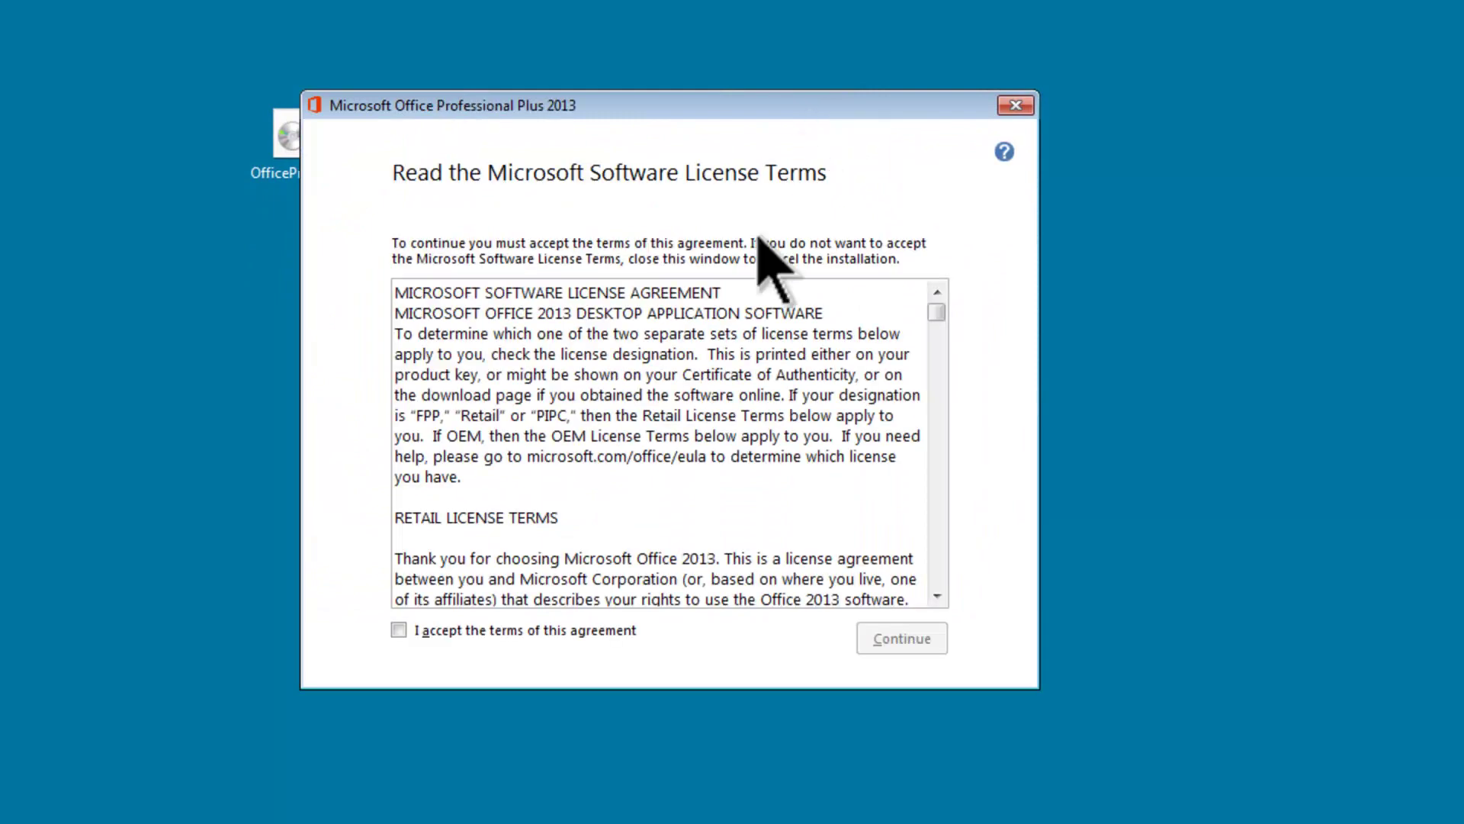
{"action": "left_click", "coordinate": [398, 629]}
{"action": "left_click", "coordinate": [902, 637]}
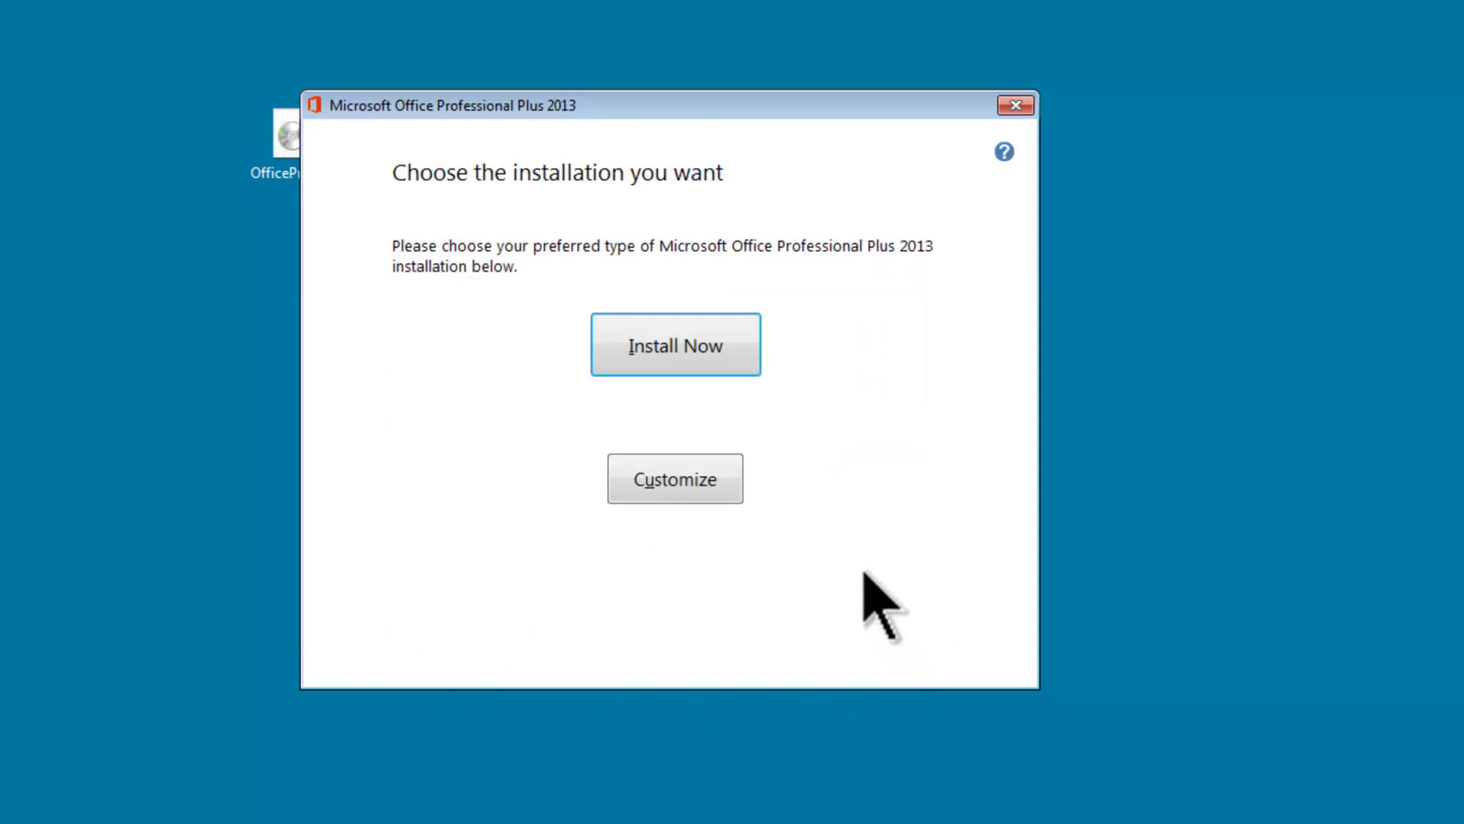
- Customize the install with Microsoft Office set to Run all from My Computer, then install
{"action": "left_click", "coordinate": [686, 482]}
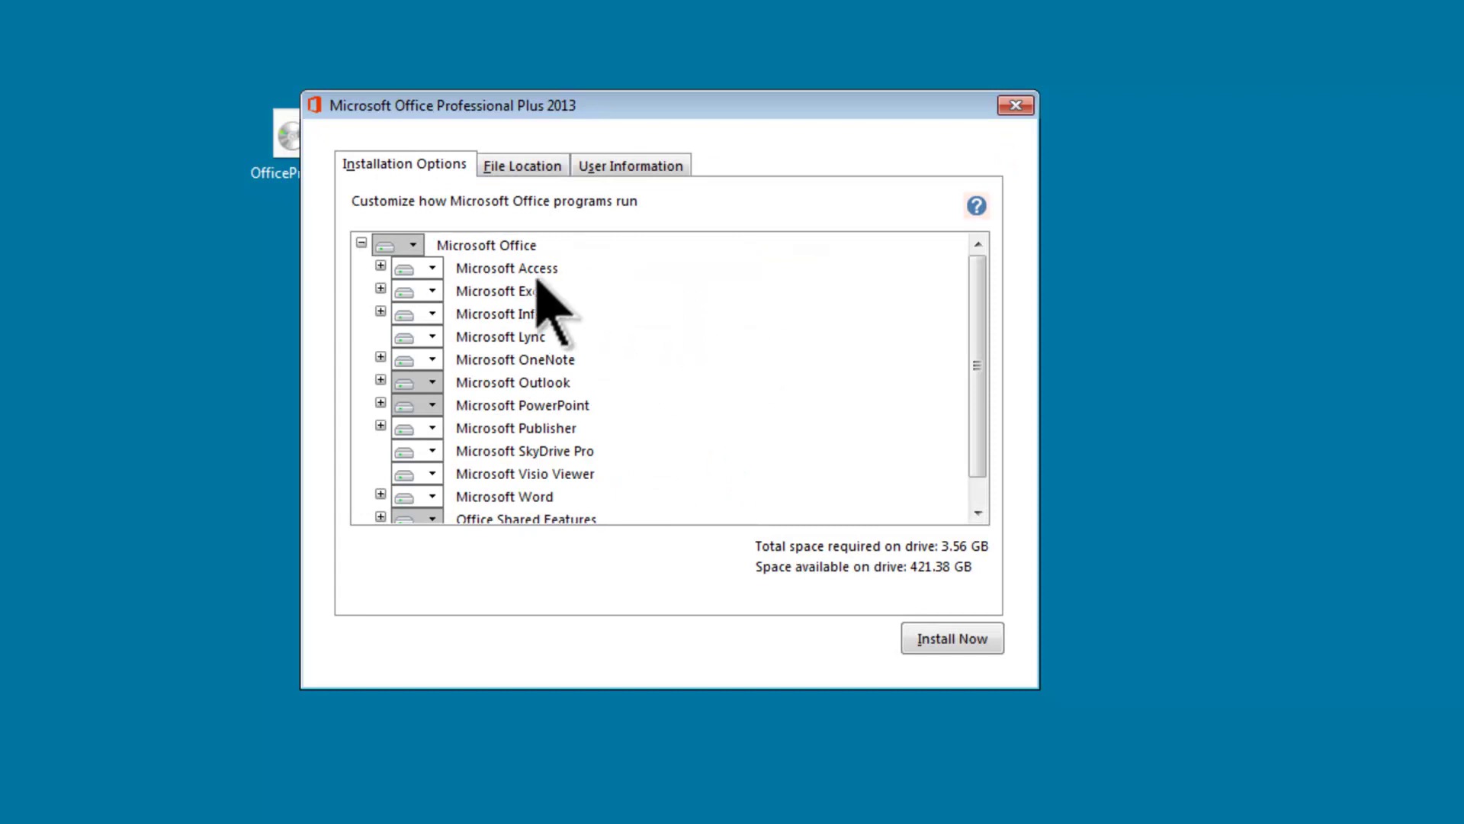
{"action": "left_click", "coordinate": [414, 245]}
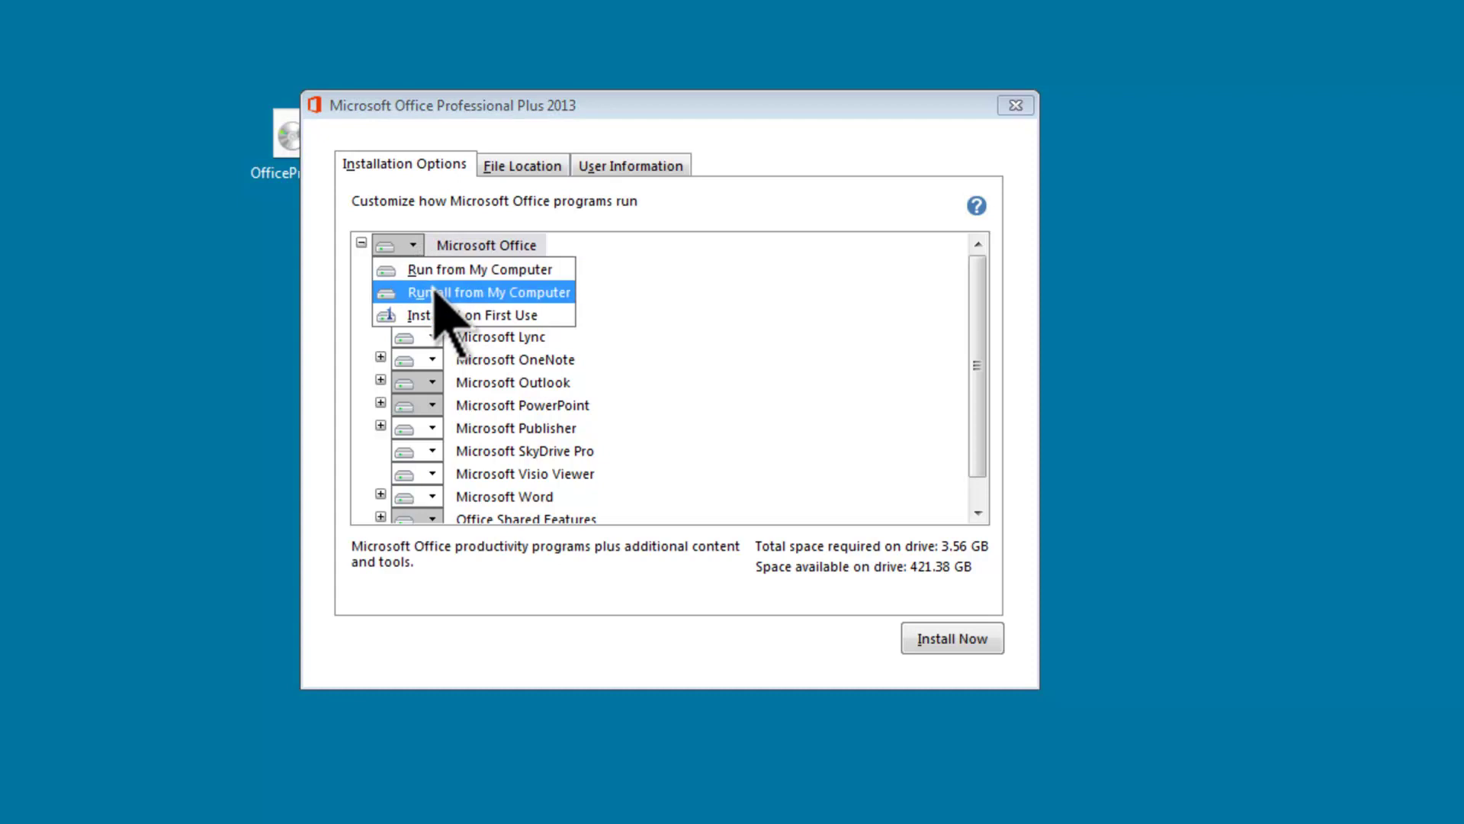
{"action": "left_click", "coordinate": [436, 293]}
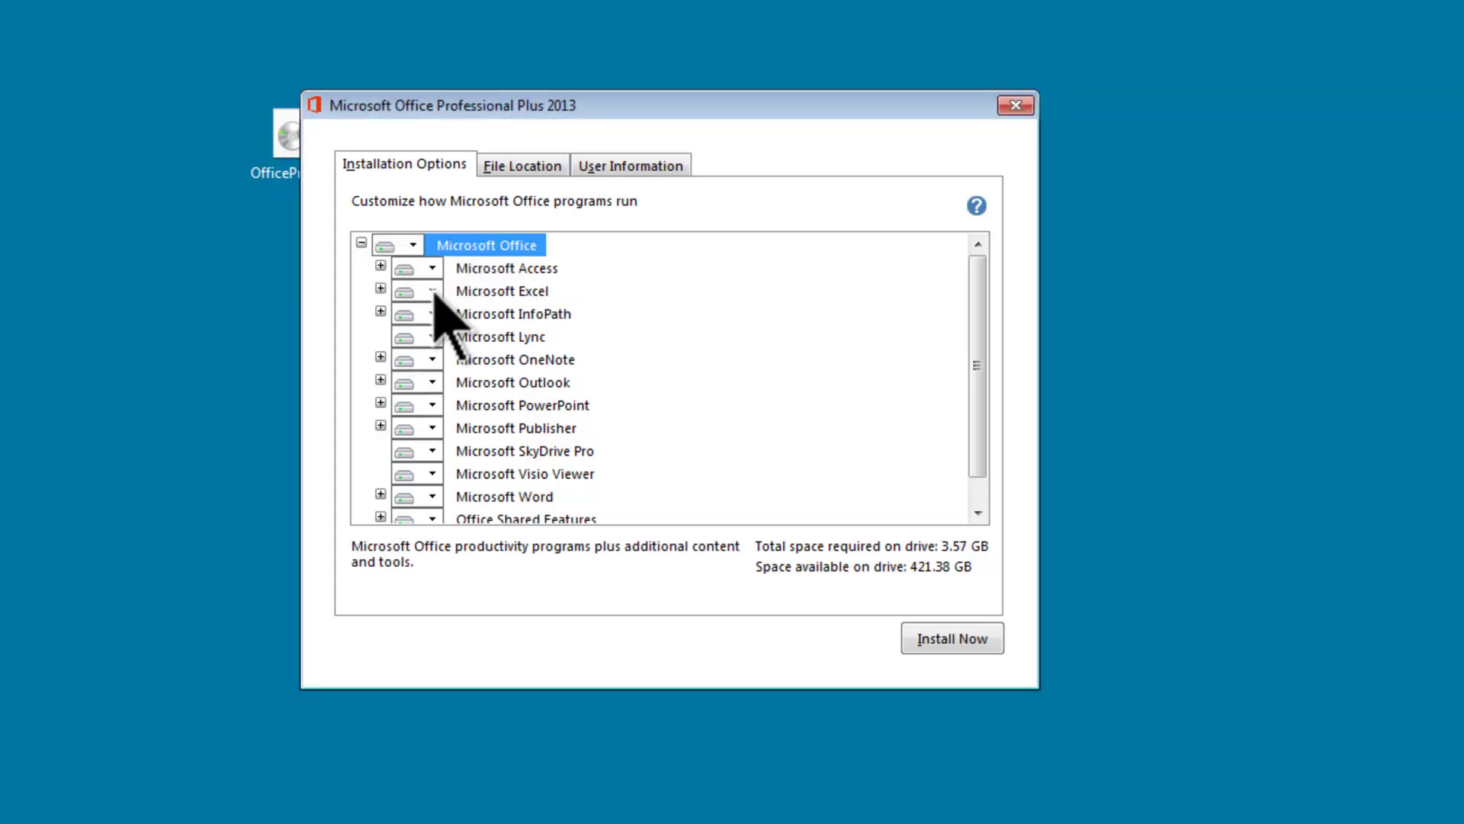
{"action": "left_click", "coordinate": [940, 640]}
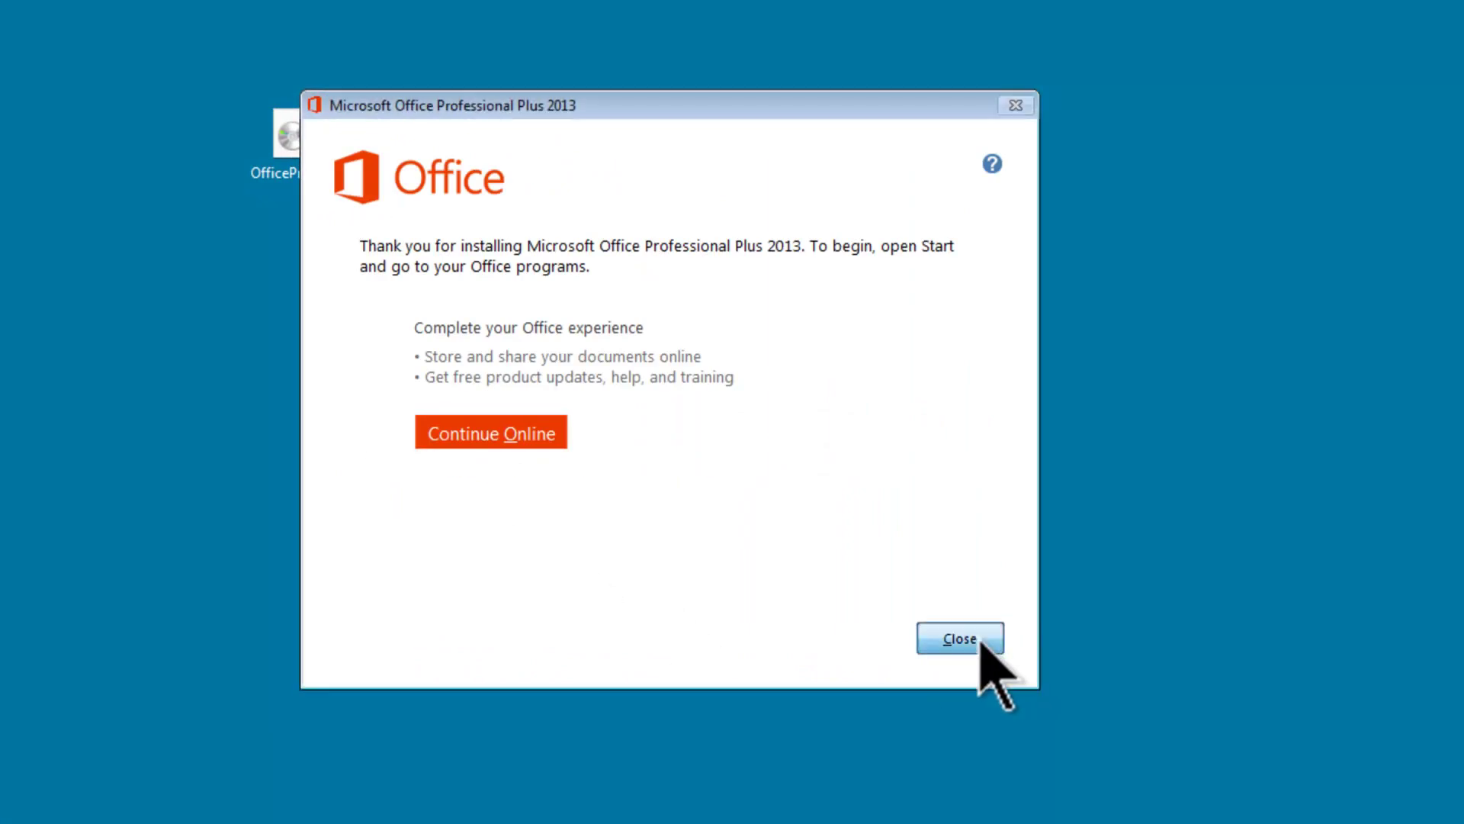
- Close the installer and start Word 2013 from All Programs > Microsoft Office 2013
{"action": "left_click", "coordinate": [980, 641]}
{"action": "left_click", "coordinate": [20, 808]}
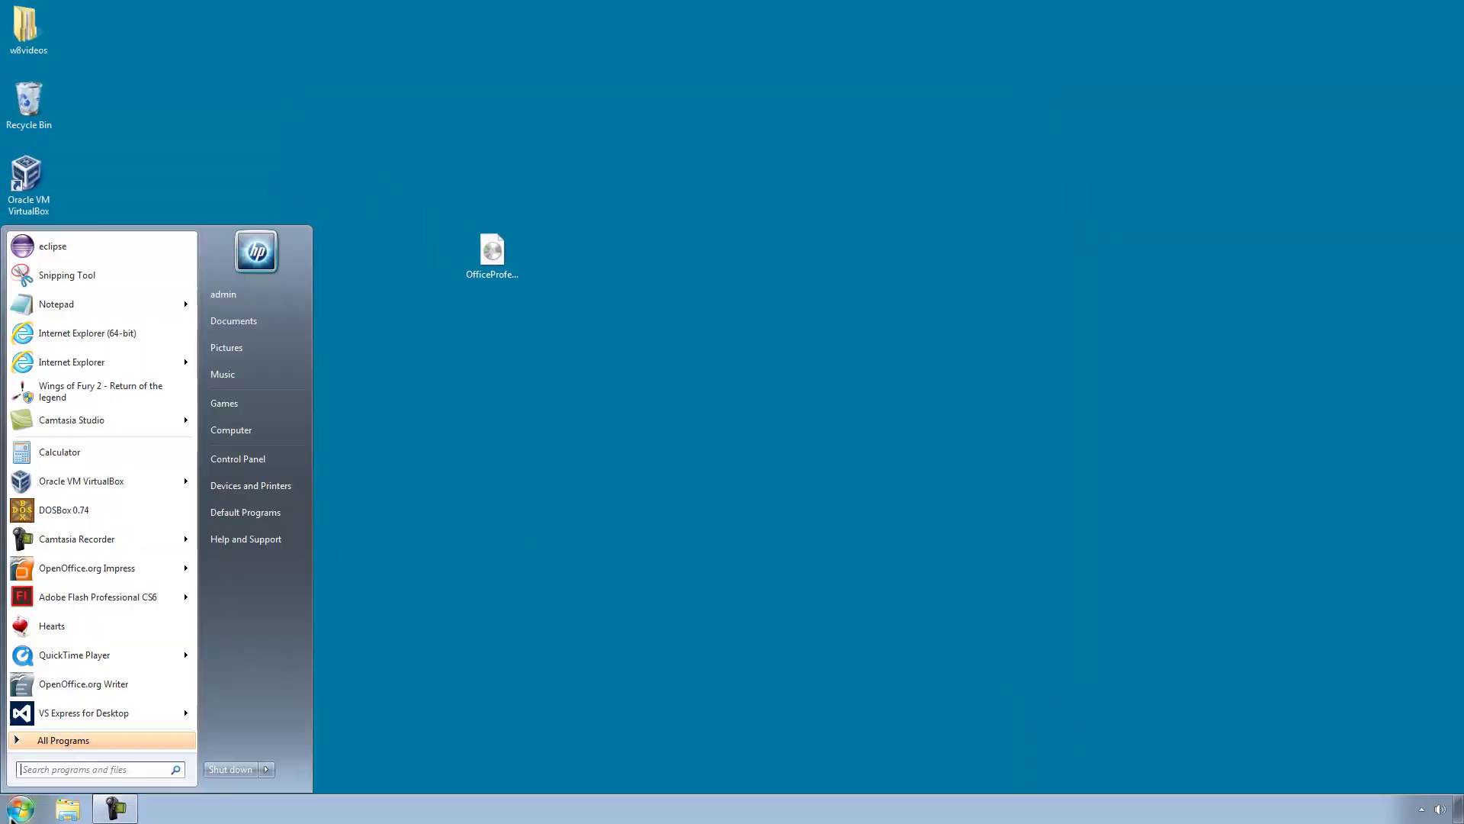
{"action": "left_click", "coordinate": [16, 736]}
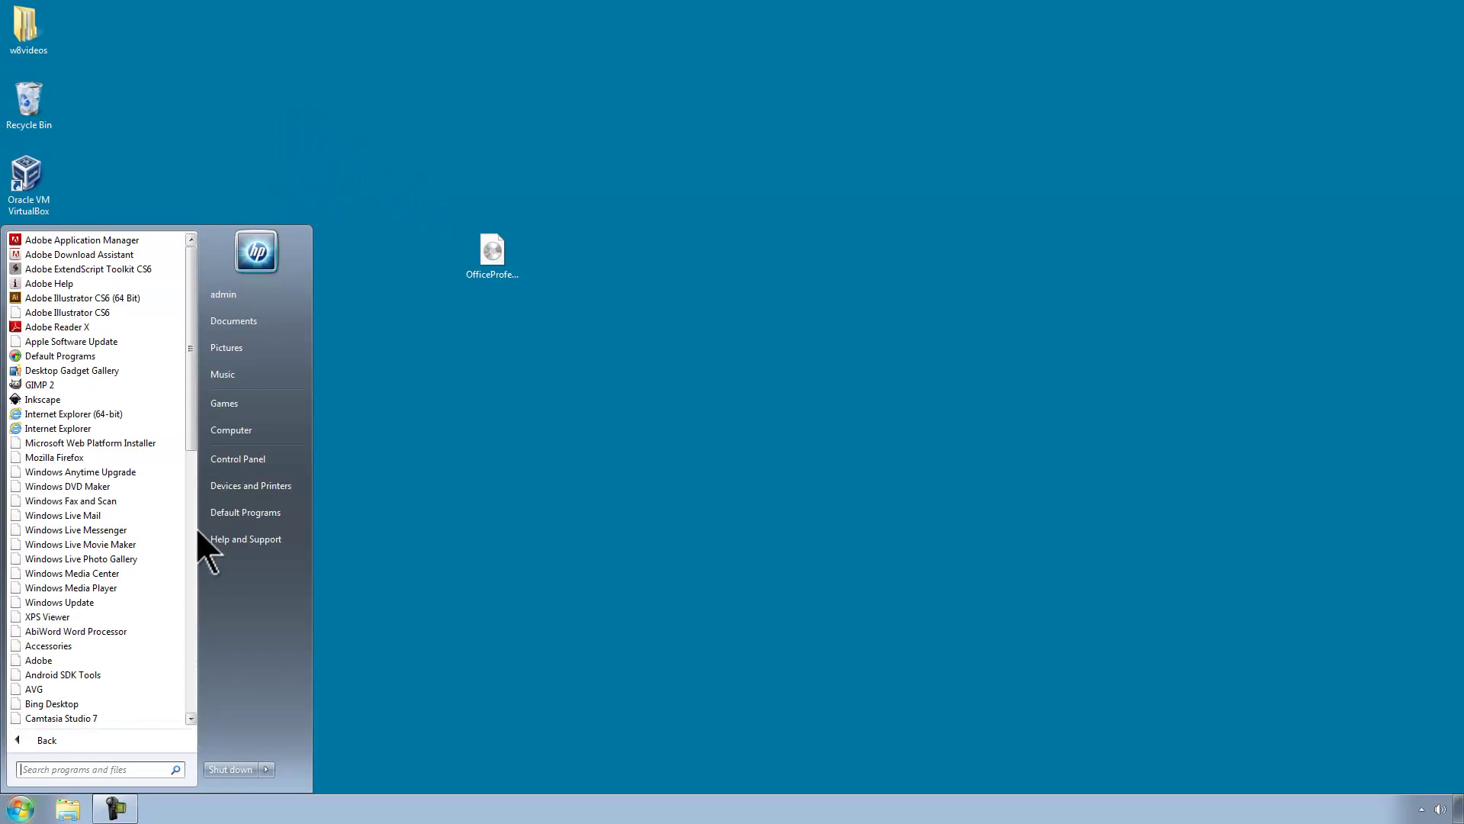
{"action": "left_click_drag", "start_coordinate": [191, 392], "coordinate": [183, 501]}
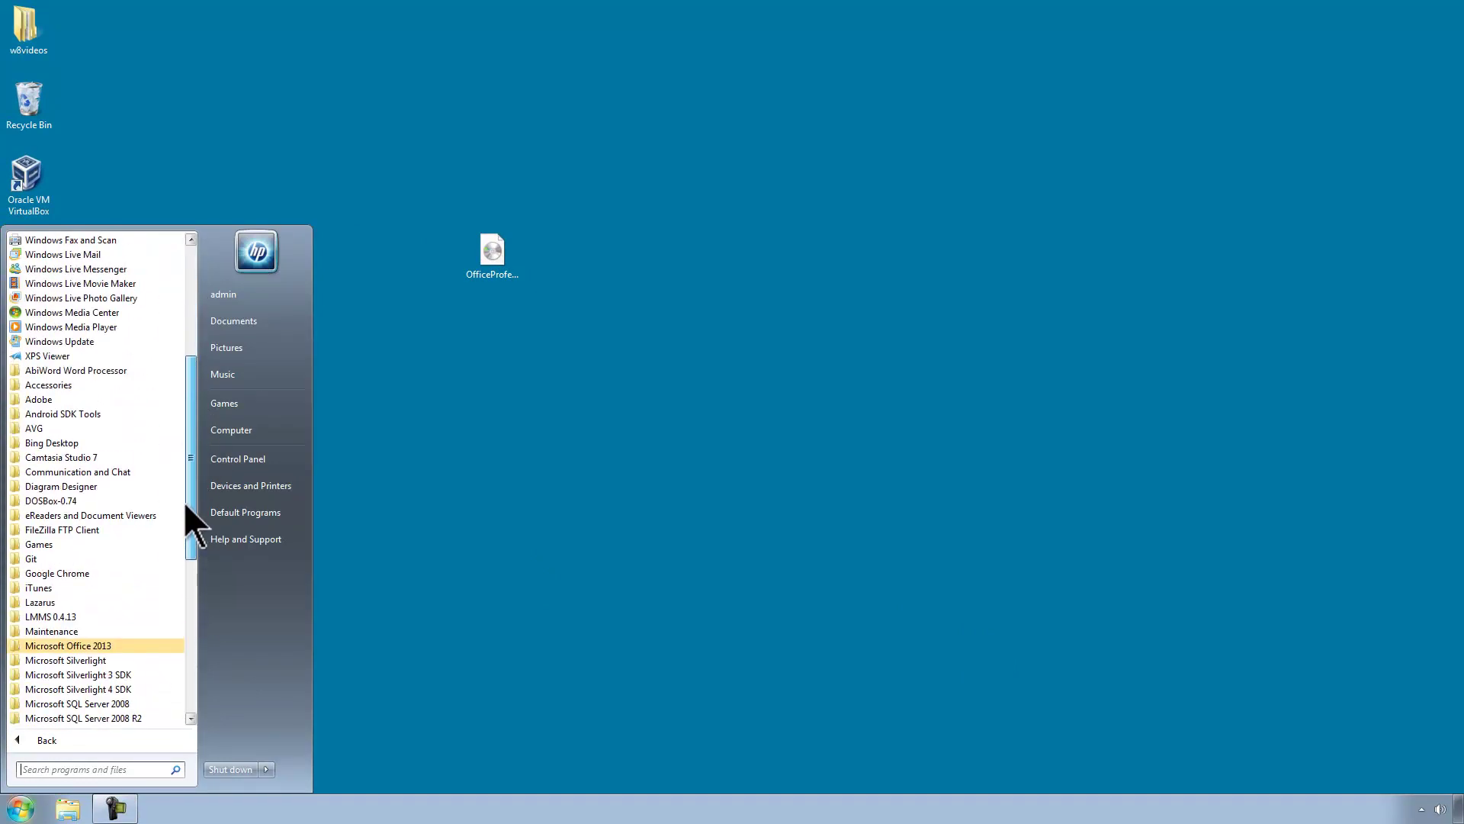
{"action": "left_click", "coordinate": [77, 645]}
{"action": "left_click_drag", "start_coordinate": [189, 519], "coordinate": [189, 546]}
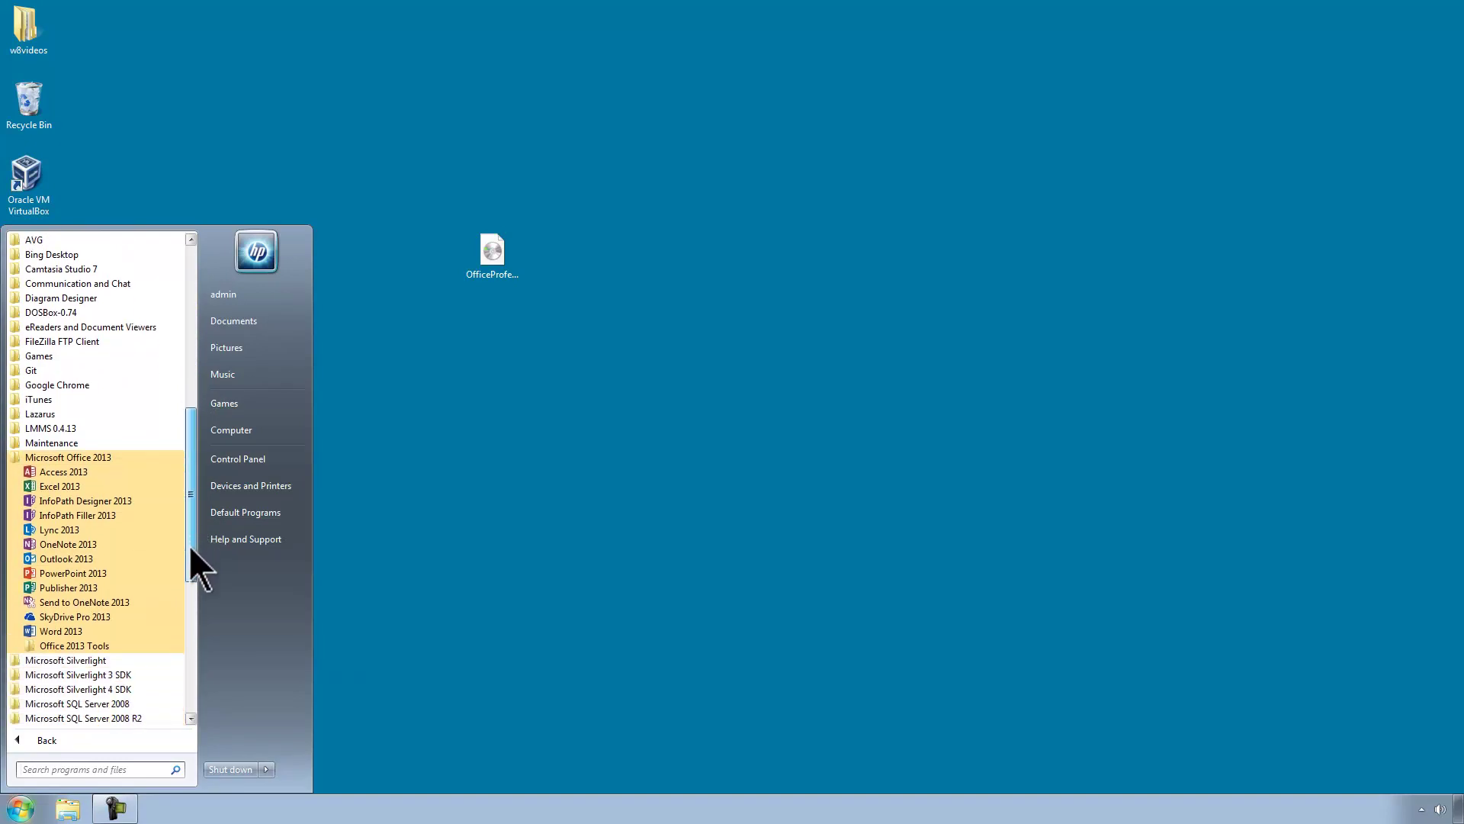
{"action": "left_click", "coordinate": [59, 631]}
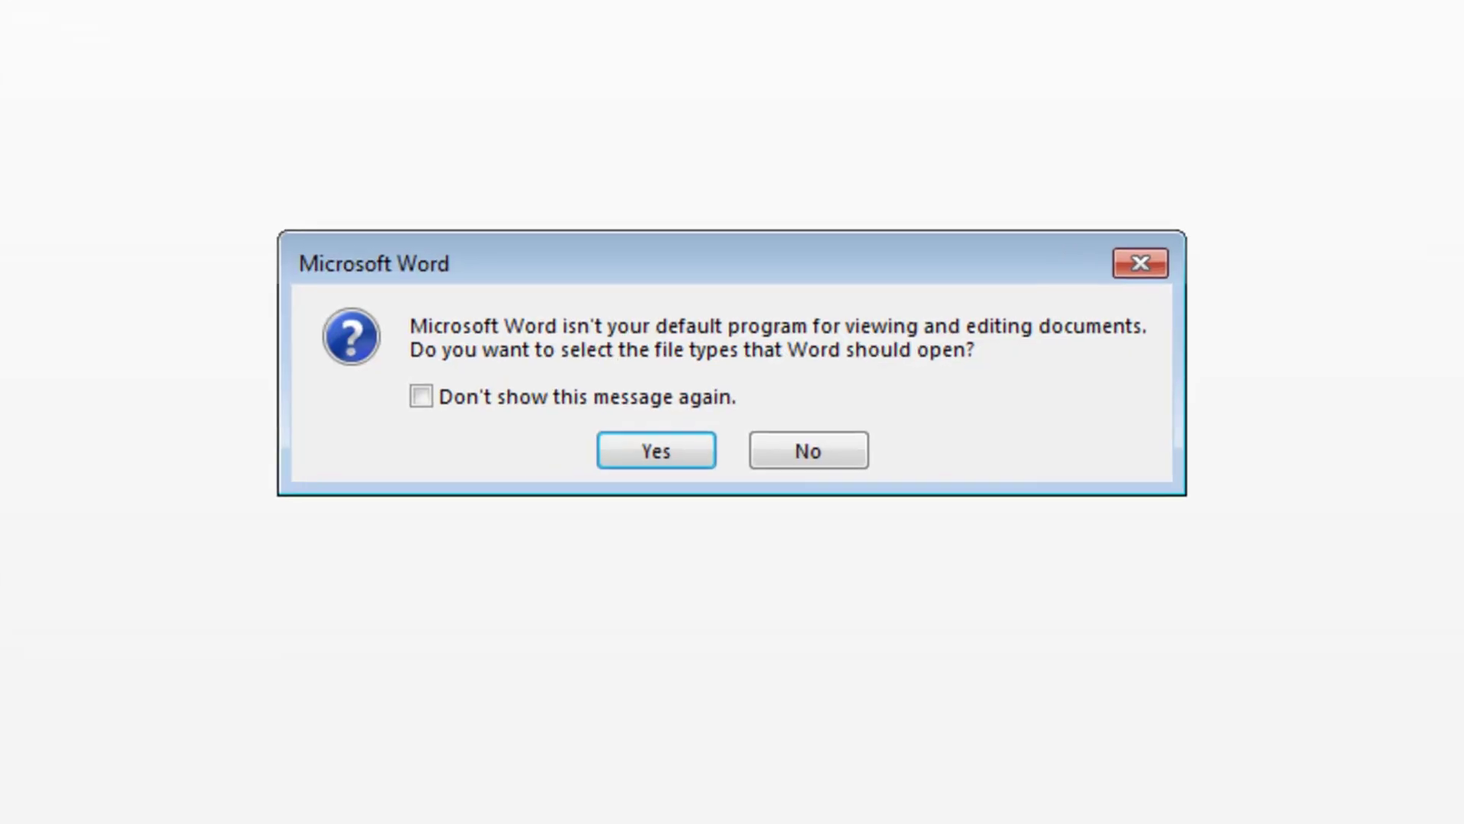
- Accept the default-program prompt and save Word's file associations for .doc, .docx and .rtf
{"action": "left_click", "coordinate": [635, 450]}
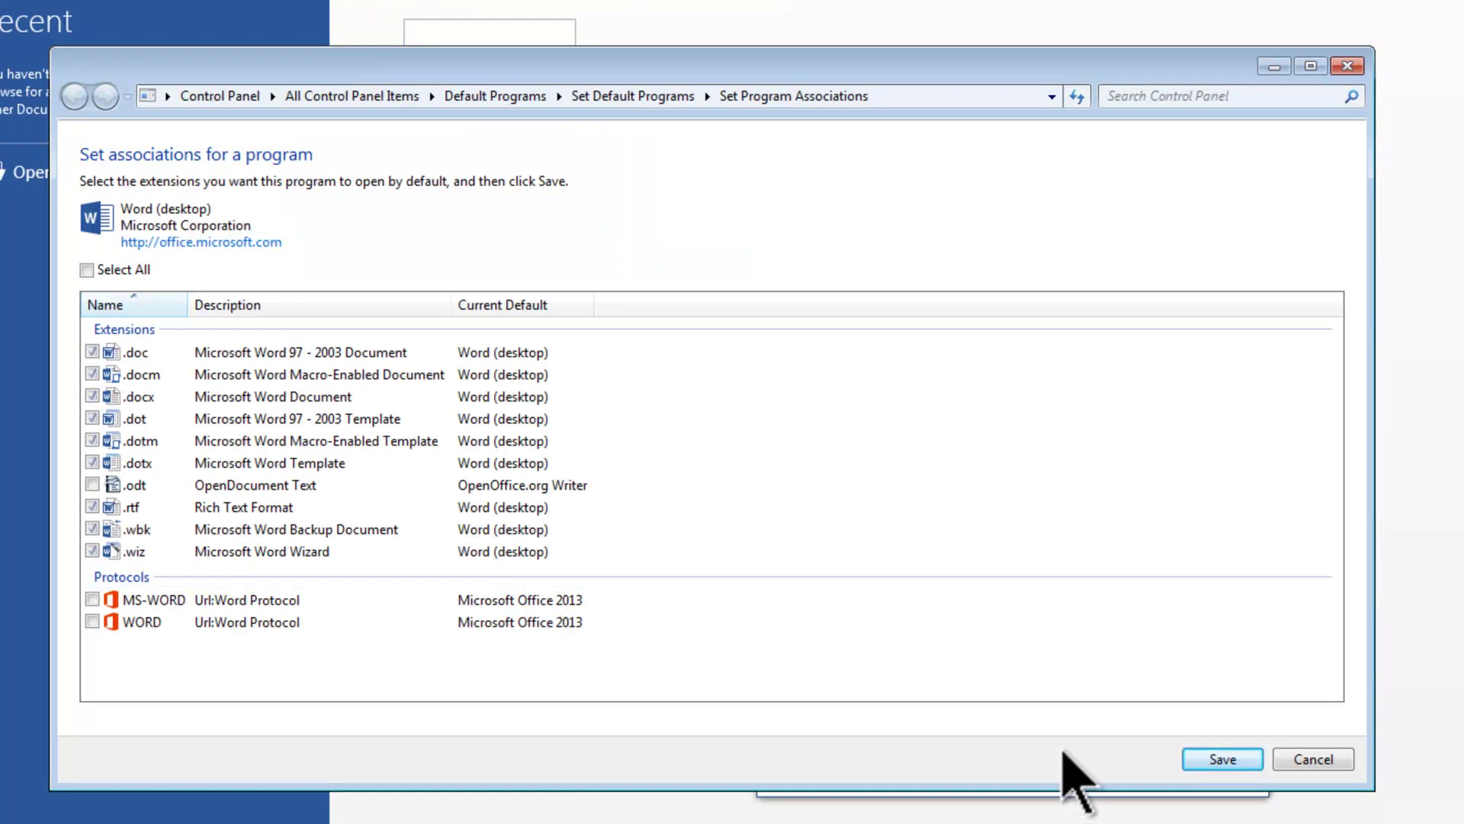
{"action": "left_click", "coordinate": [1223, 759]}
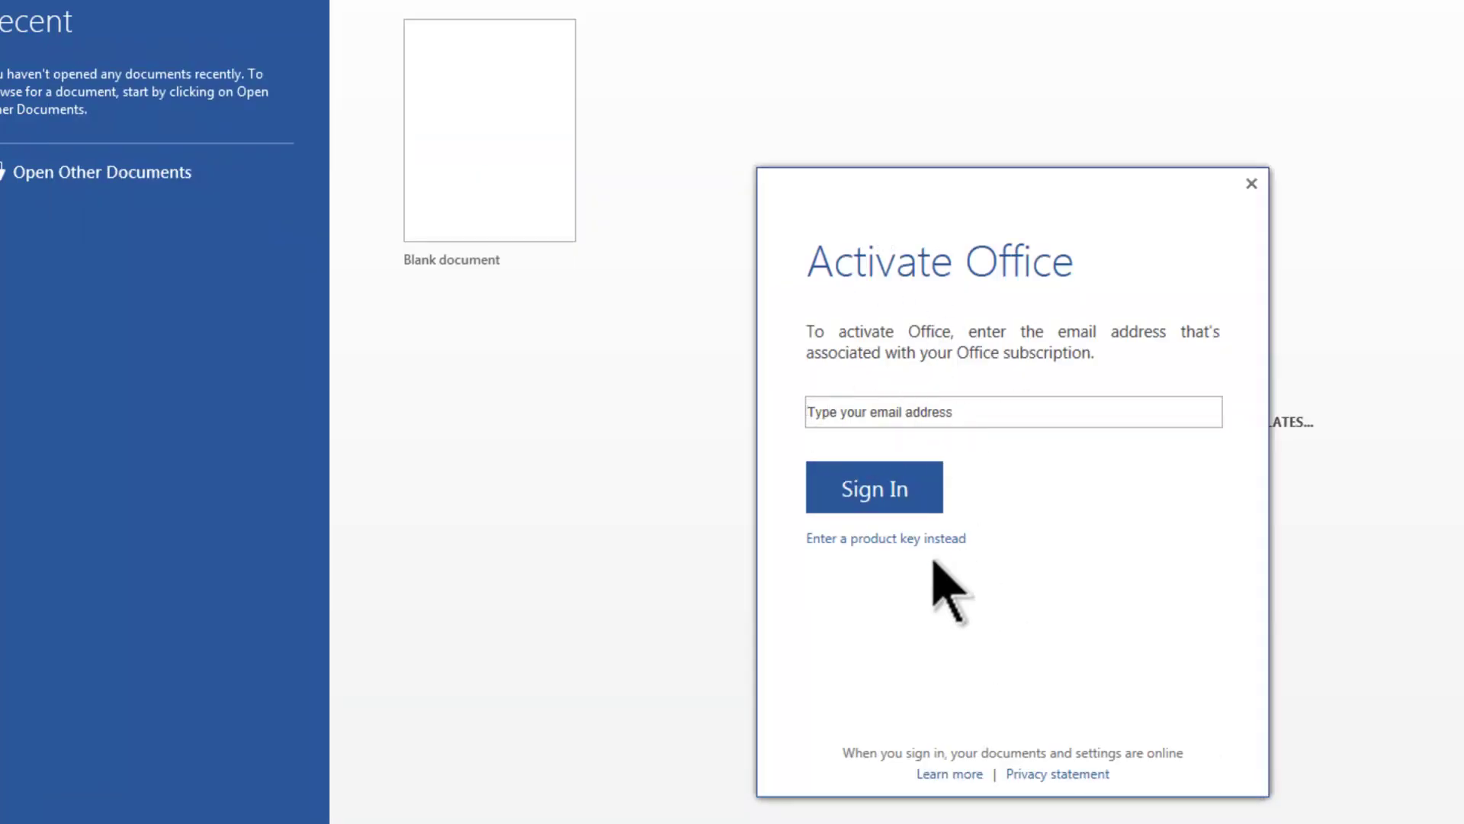
- Choose 'Enter a product key instead', paste the 25-character product key, and install it
{"action": "left_click", "coordinate": [894, 539]}
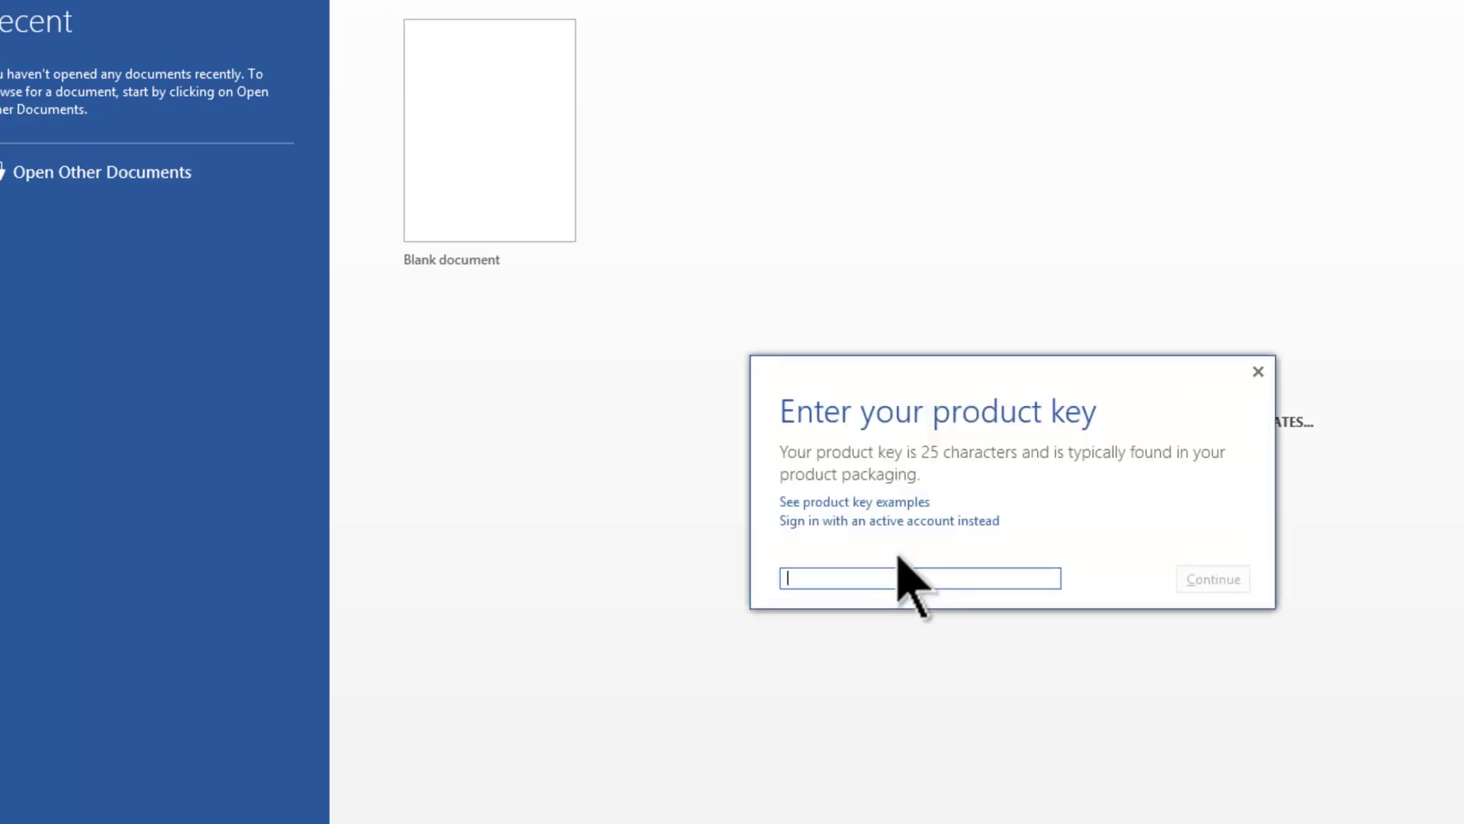
{"action": "key", "text": "ctrl+v"}
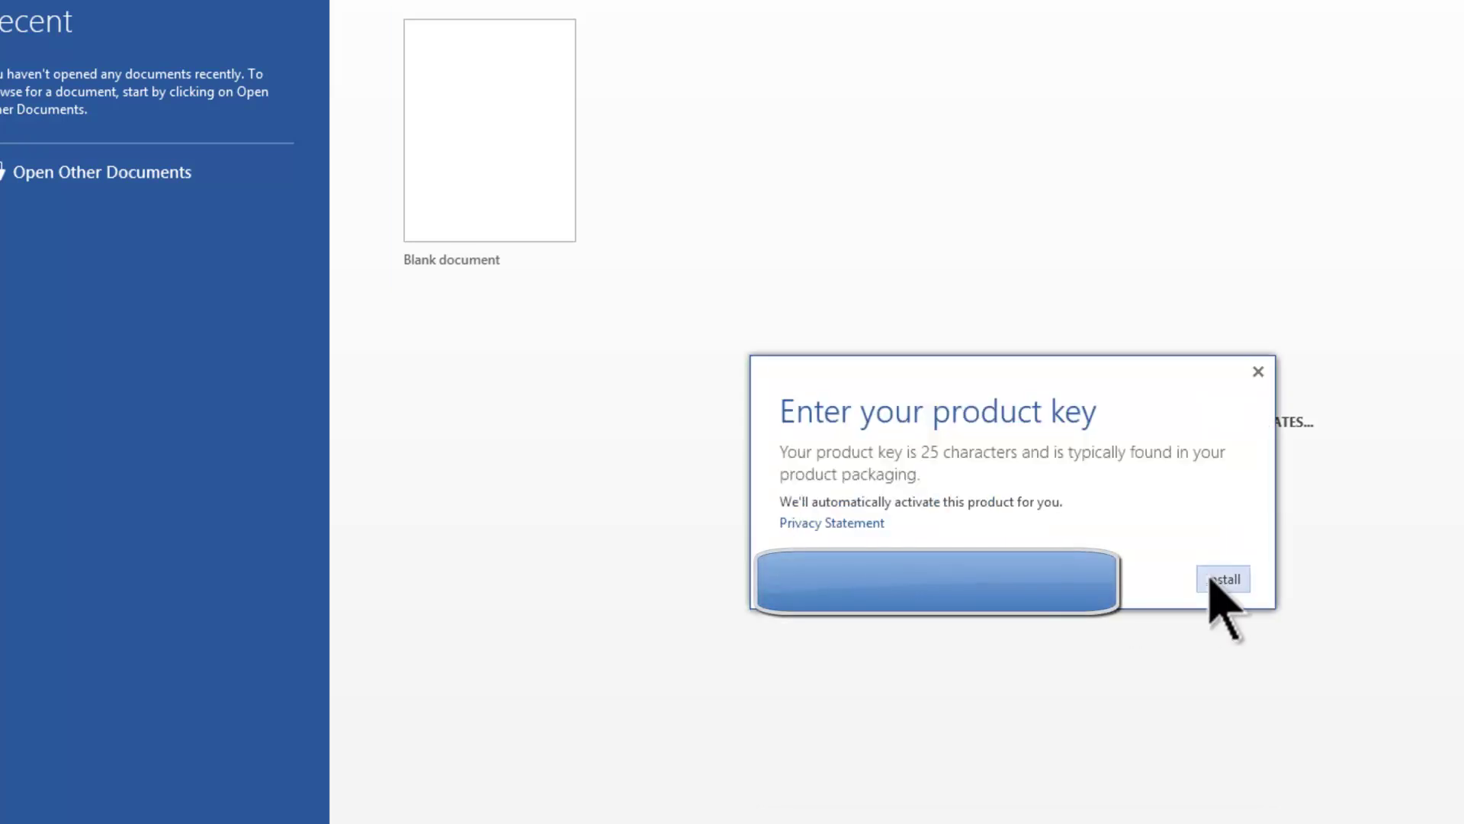
{"action": "left_click", "coordinate": [1217, 579]}
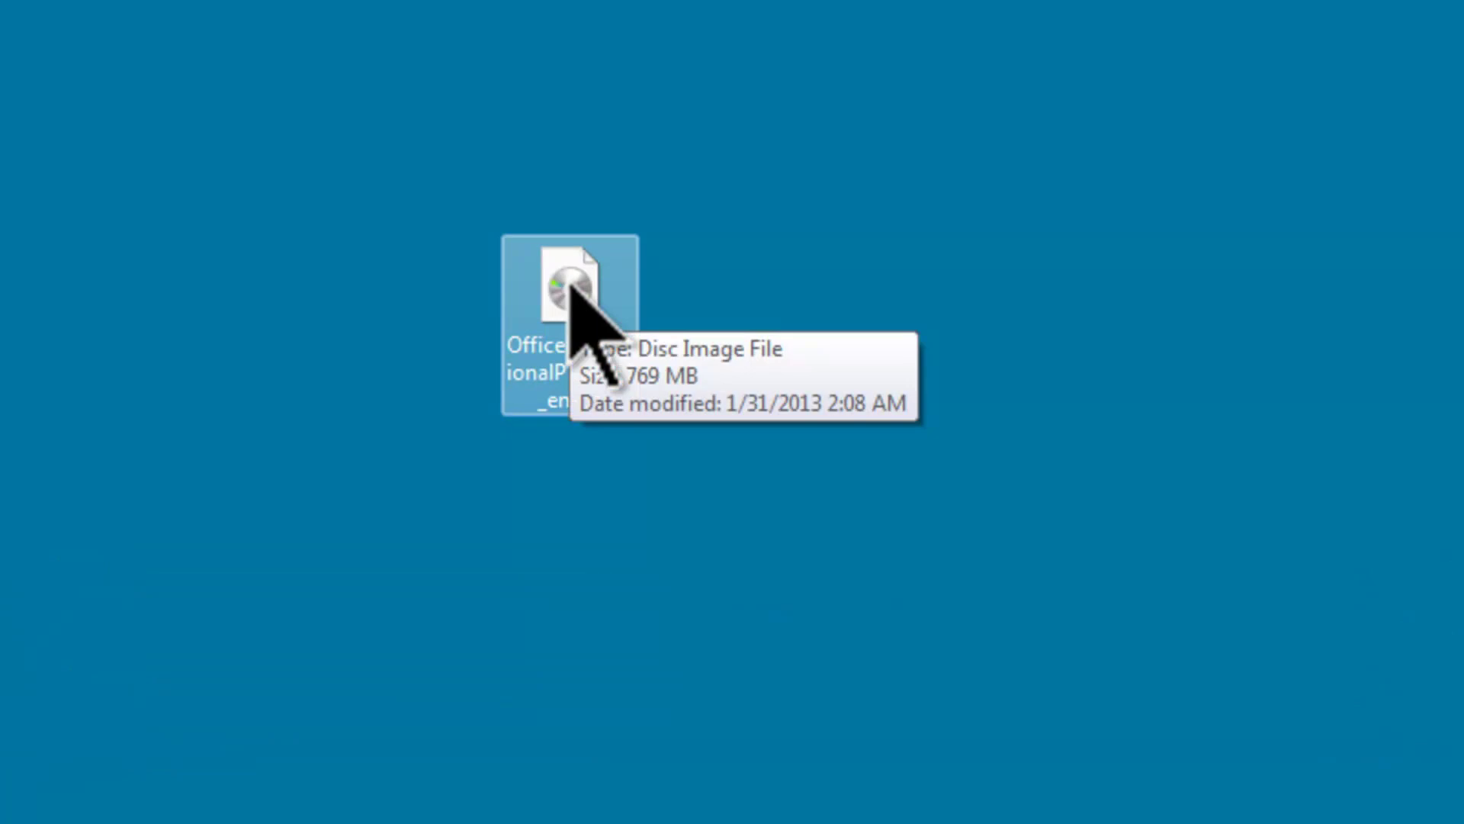
- Mount the Office .img file with Virtual CloneDrive via Open with on its context menu
{"action": "right_click", "coordinate": [568, 286]}
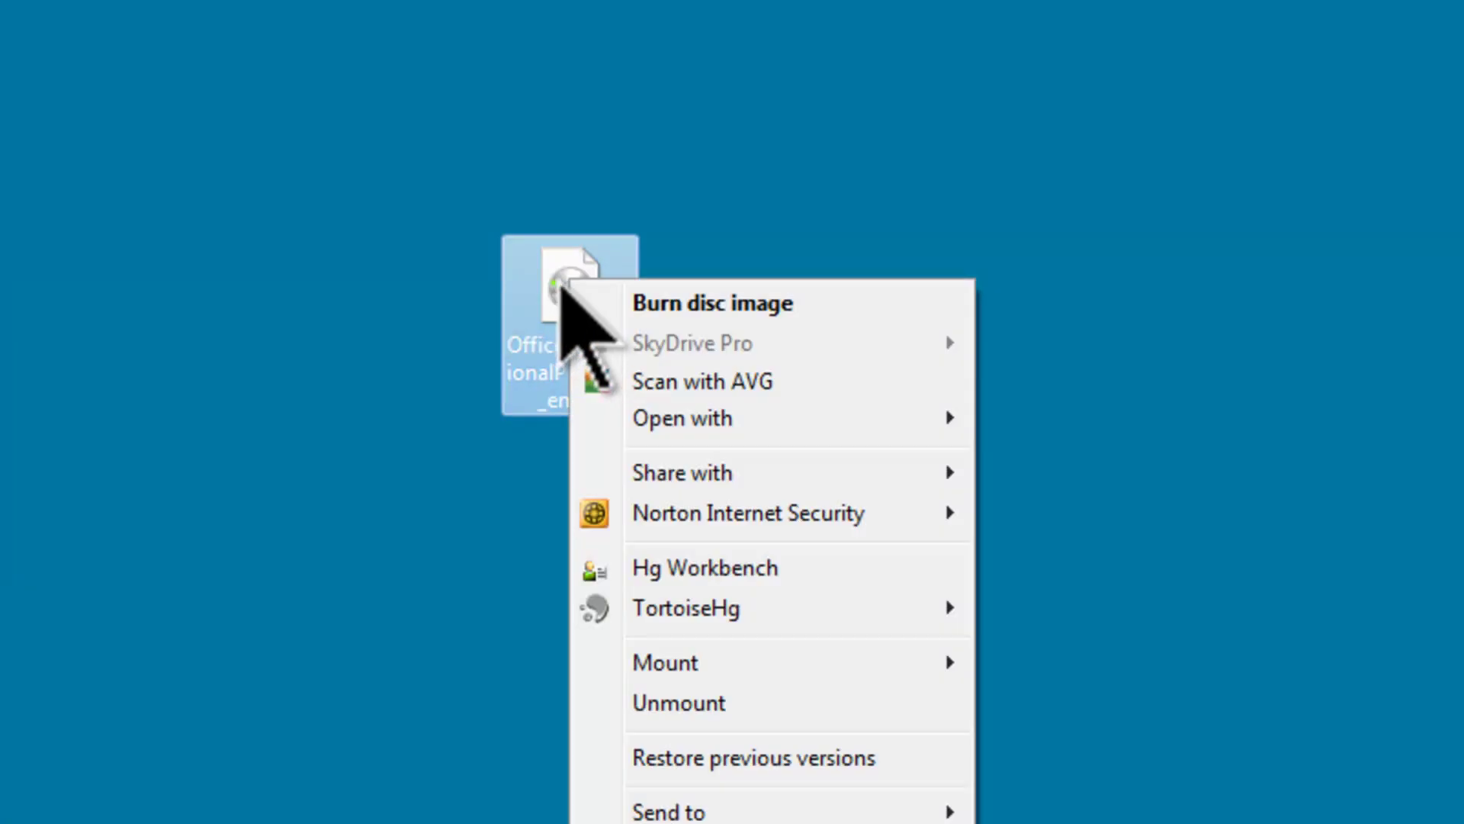
{"action": "mouse_move", "coordinate": [652, 418]}
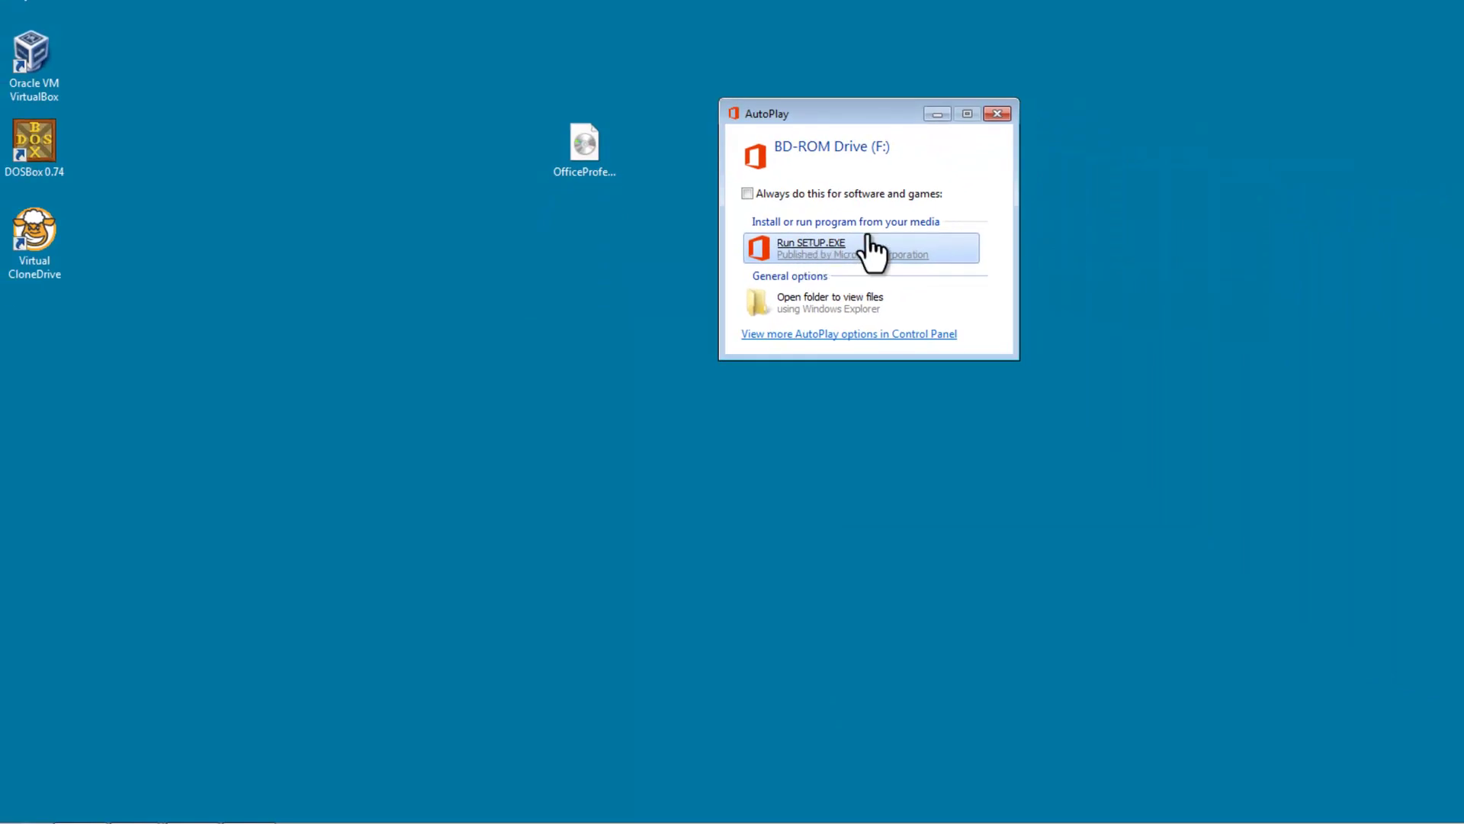
- Dismiss AutoPlay and open BD-ROM Drive (F:) from Computer to list its setup files
{"action": "left_click", "coordinate": [993, 114]}
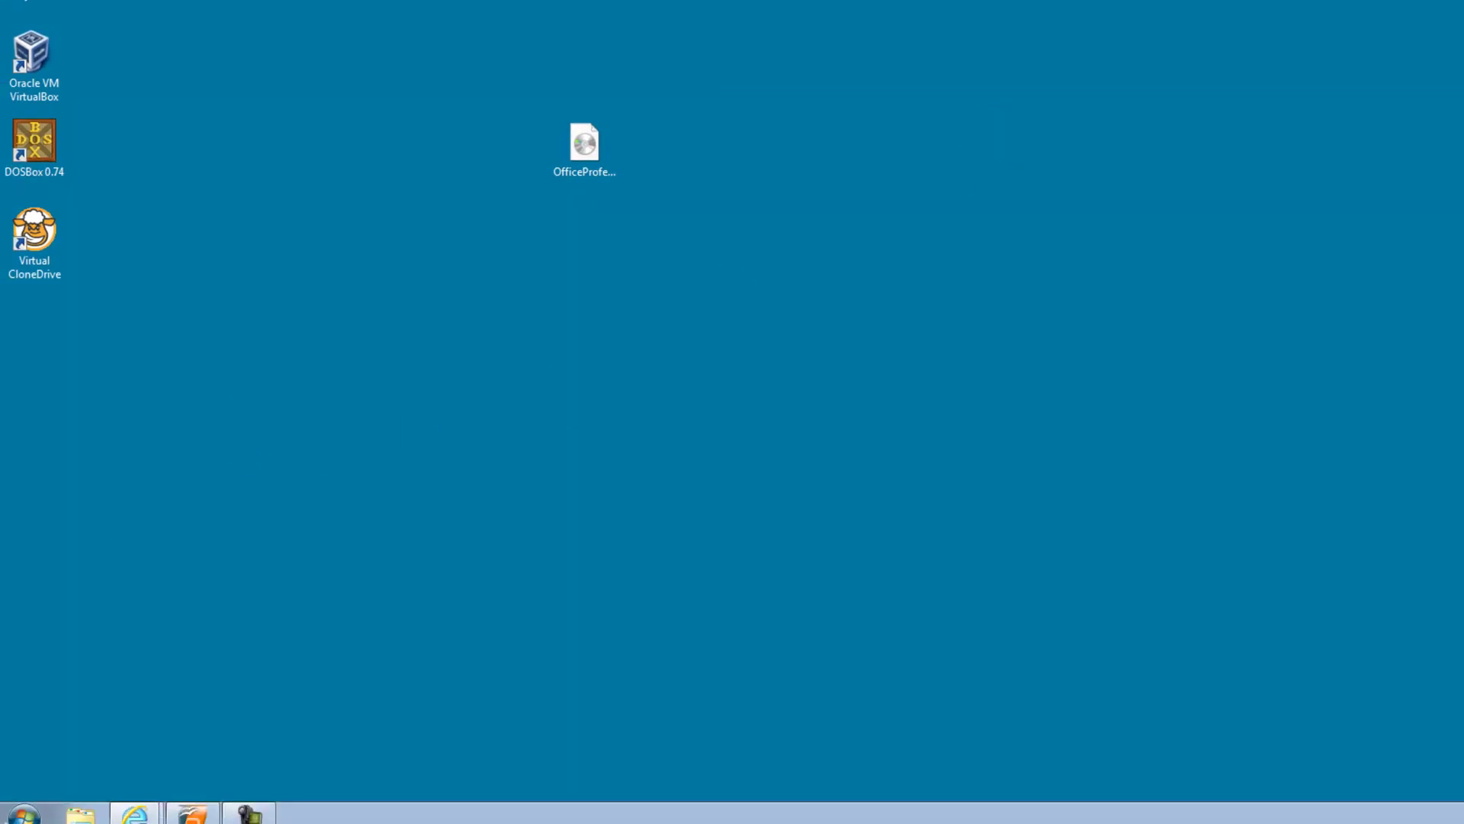
{"action": "left_click", "coordinate": [25, 806]}
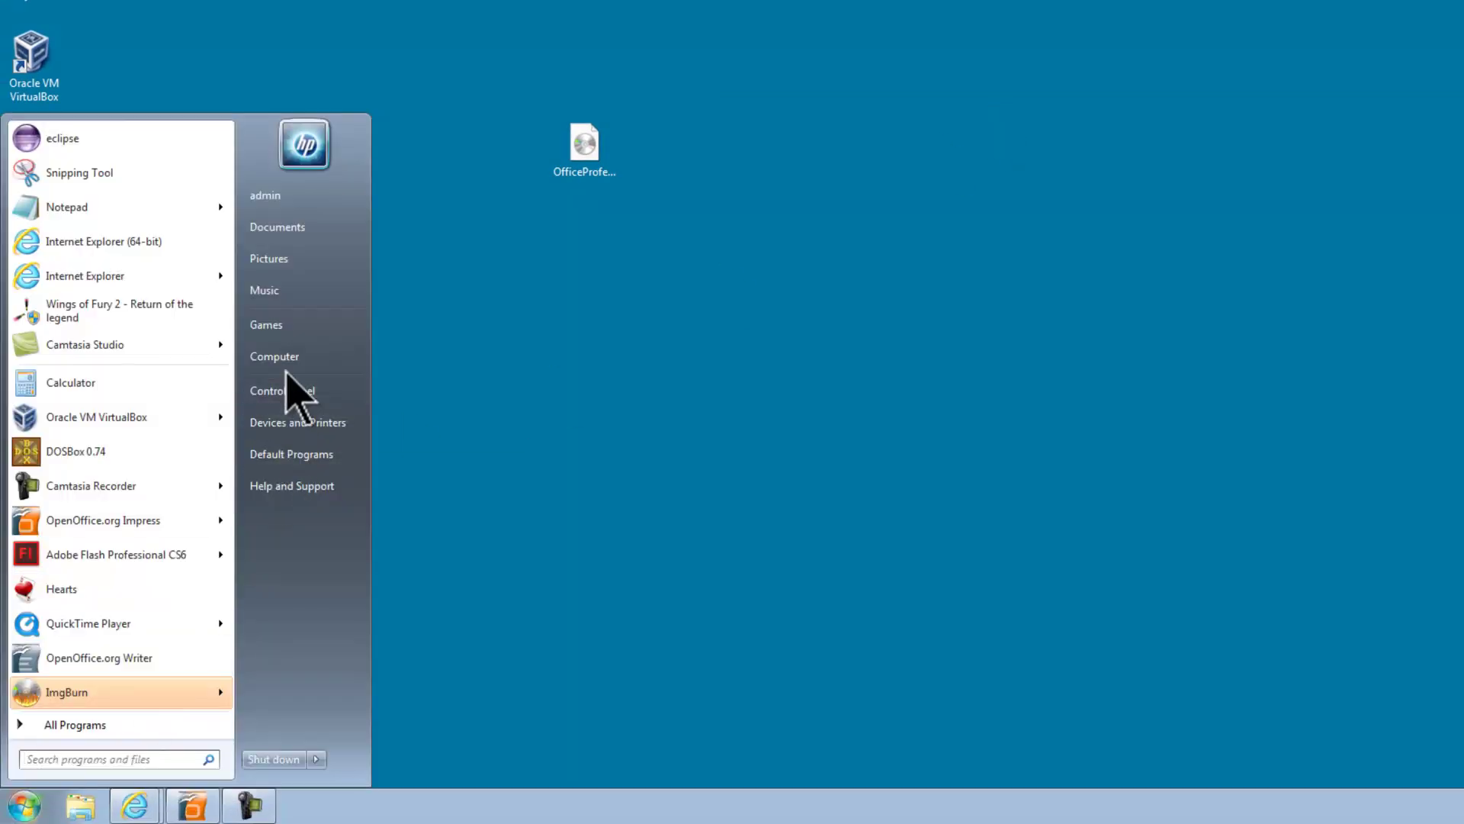
{"action": "left_click", "coordinate": [286, 362]}
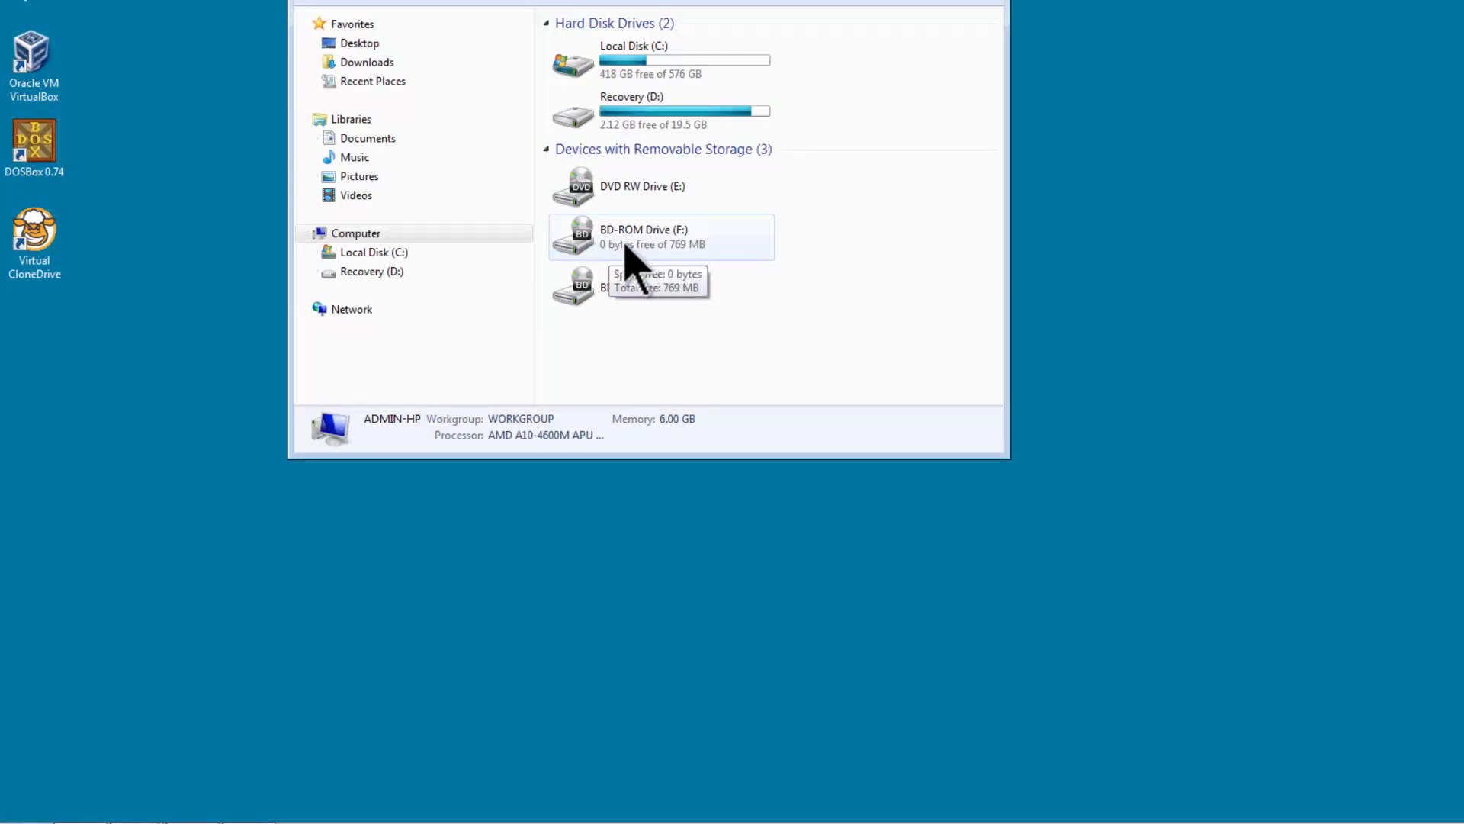
{"action": "right_click", "coordinate": [632, 240]}
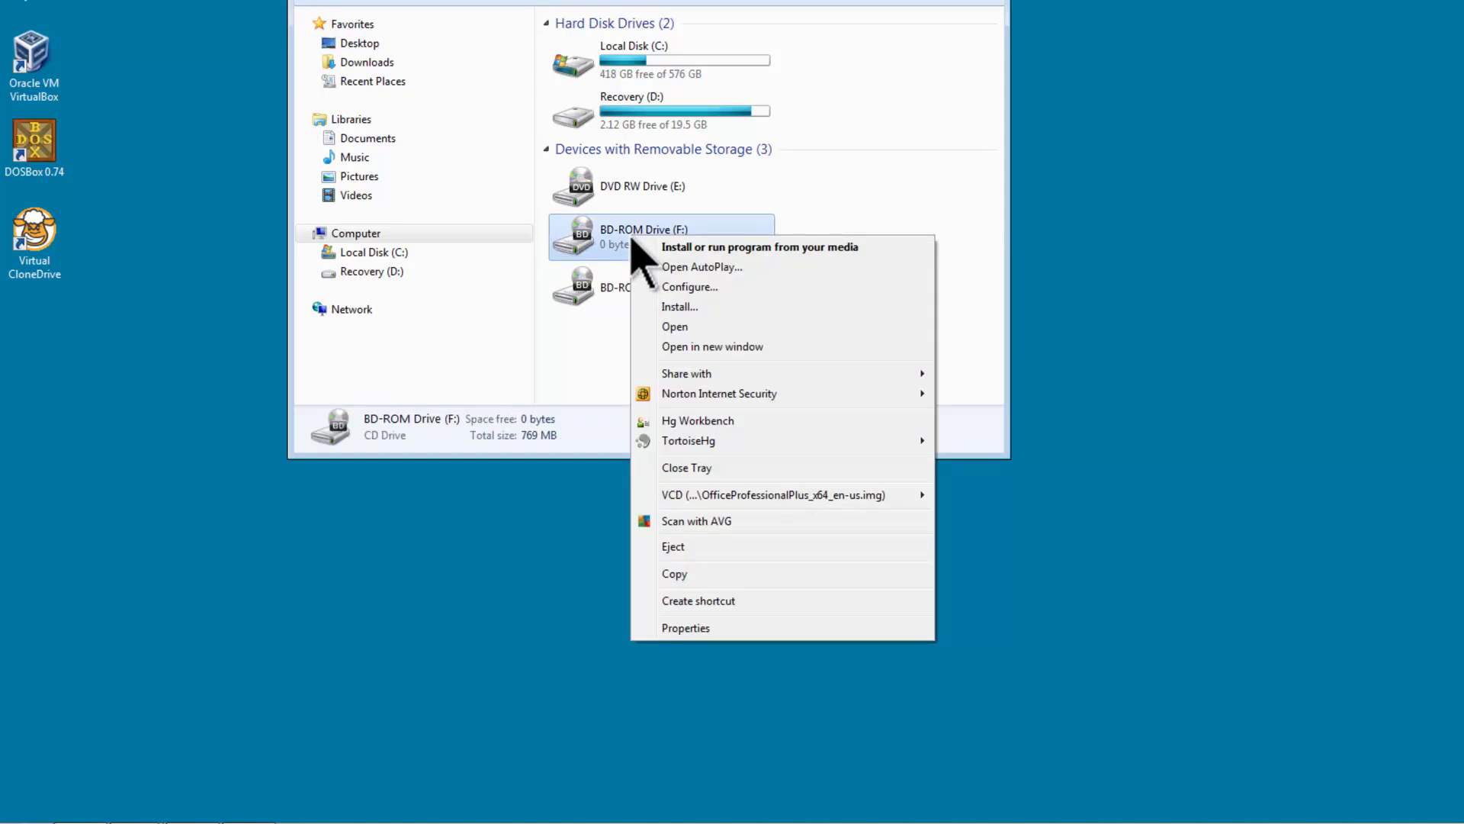
{"action": "left_click", "coordinate": [663, 327]}
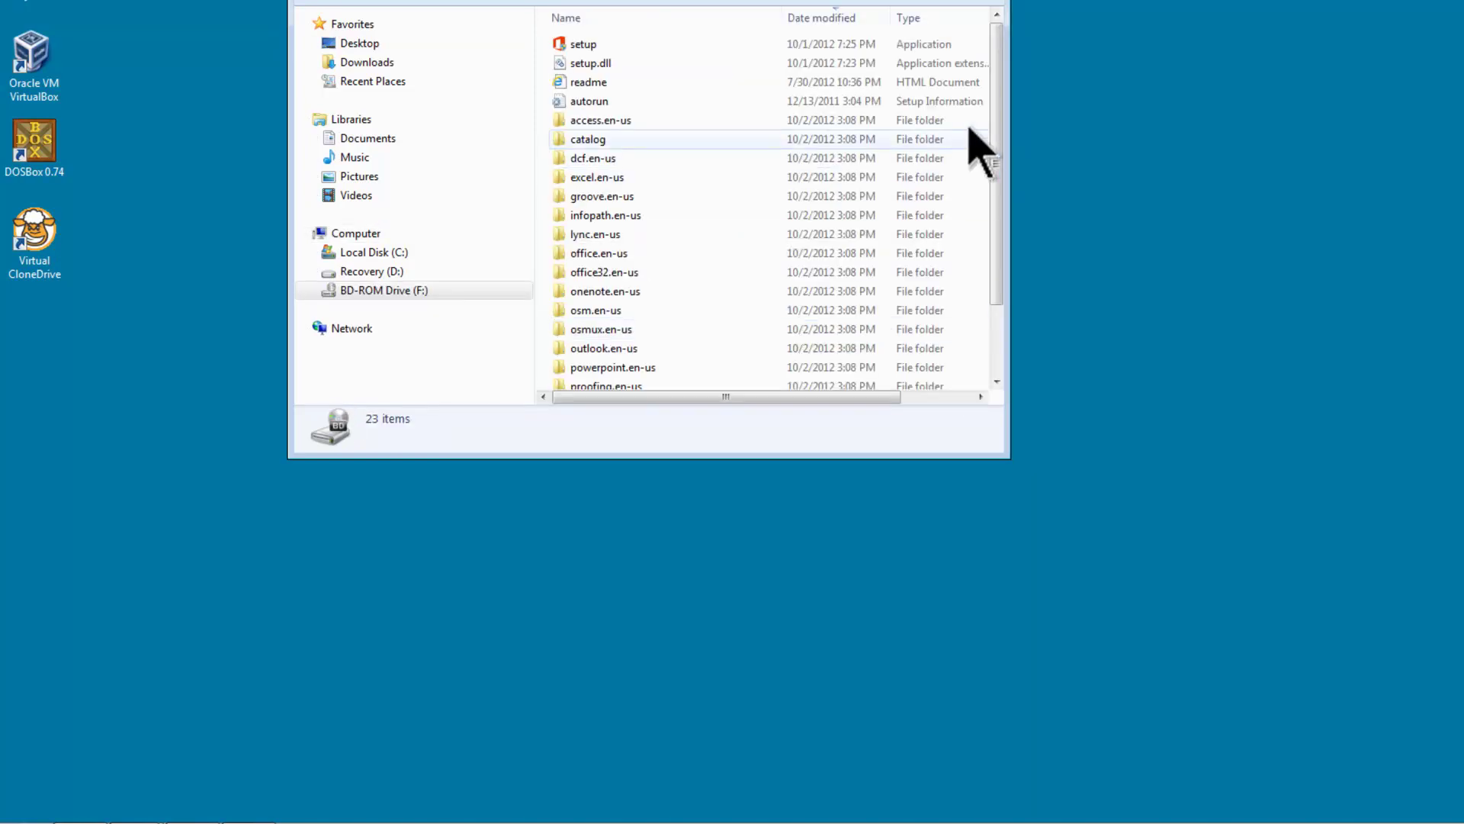